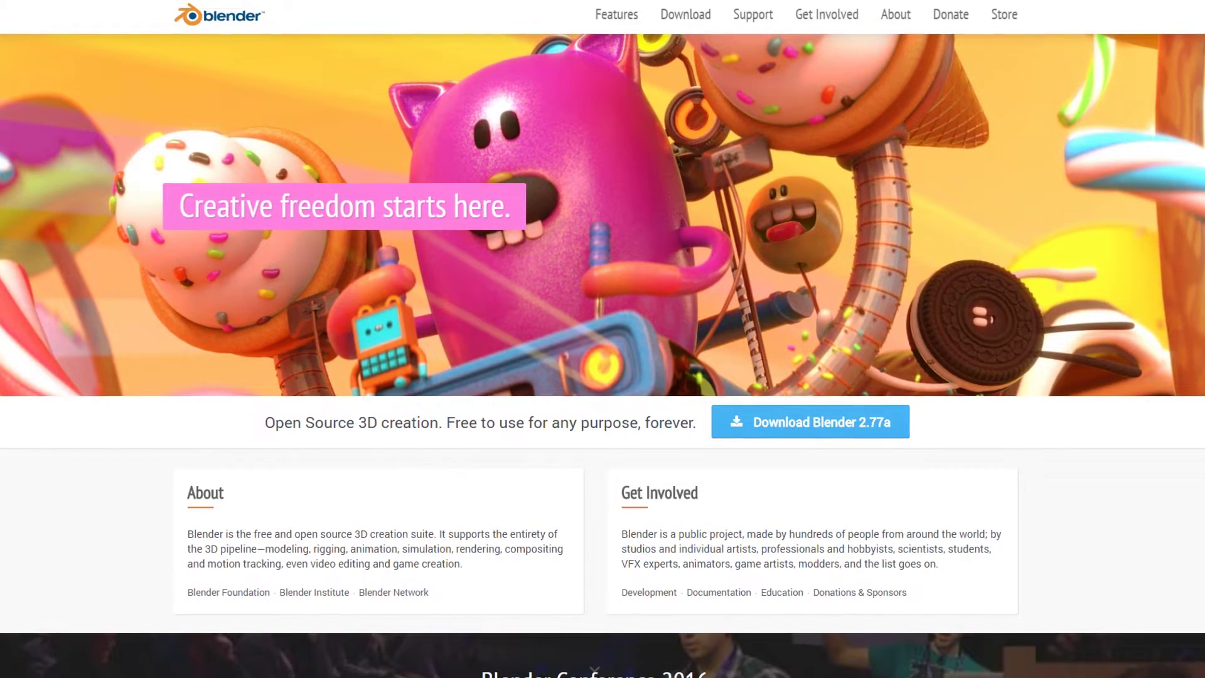
# Download the 64-bit Windows installer (.msi) of Blender 2.77a from the USA mirror and keep the file.
pyautogui.click(664, 14)
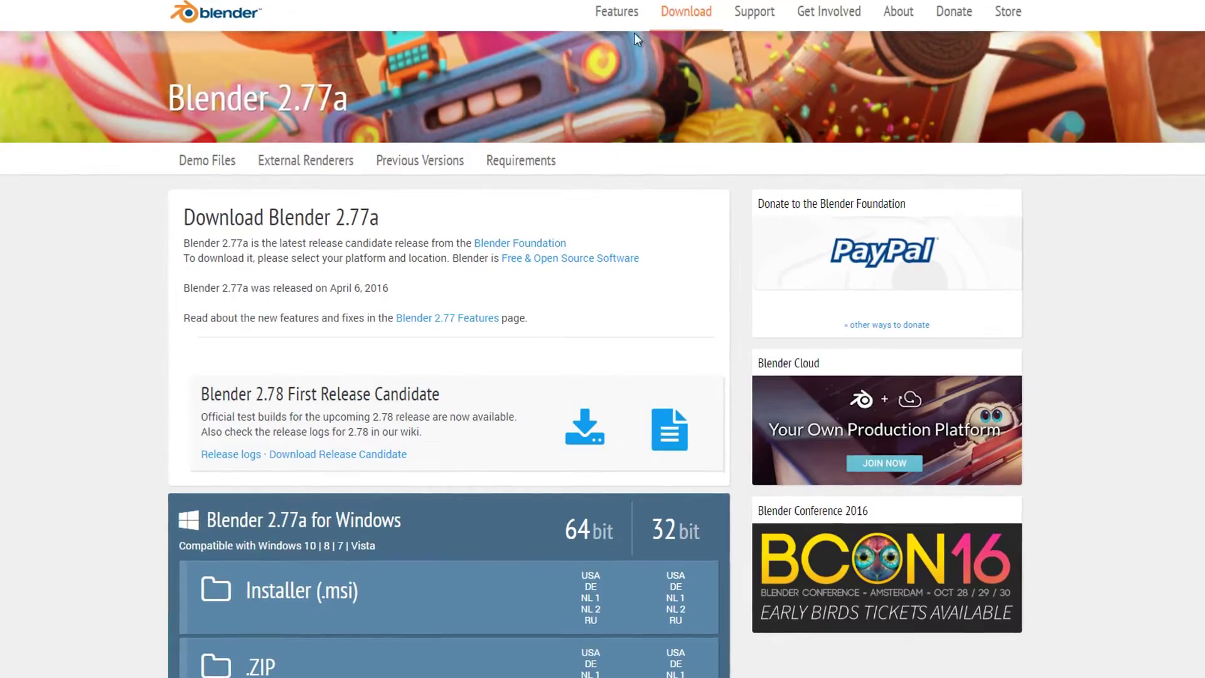
pyautogui.scroll(-4, 24, 251)
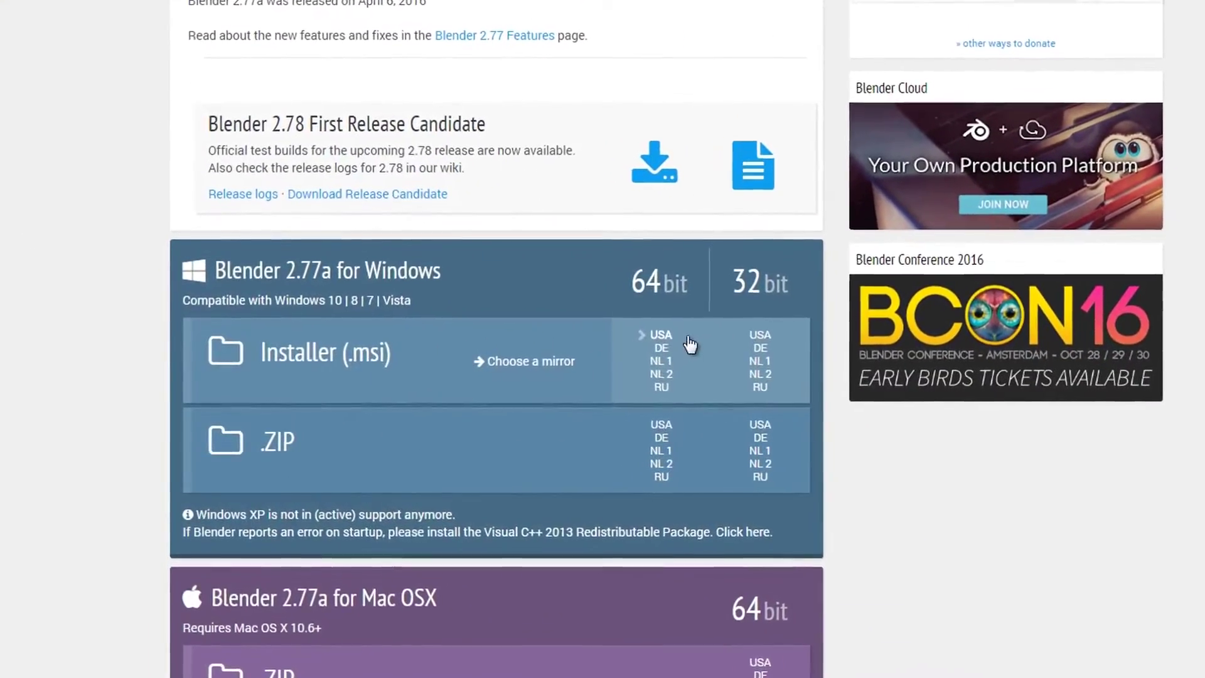
pyautogui.click(640, 340)
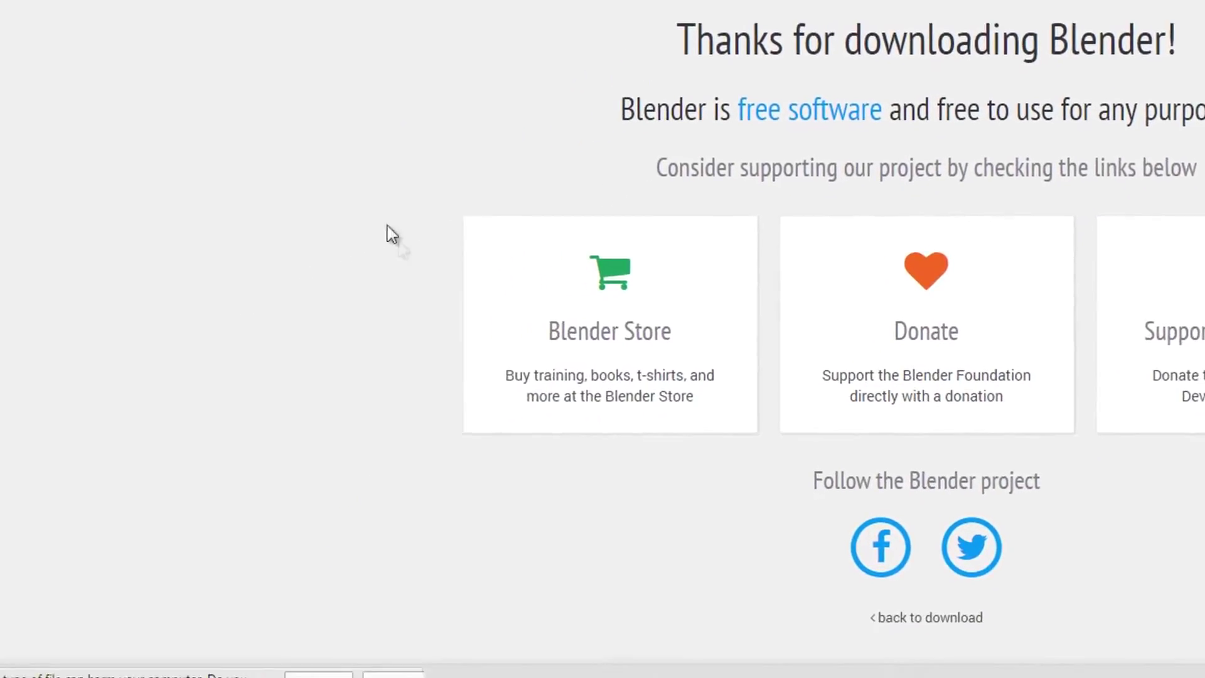
pyautogui.click(379, 654)
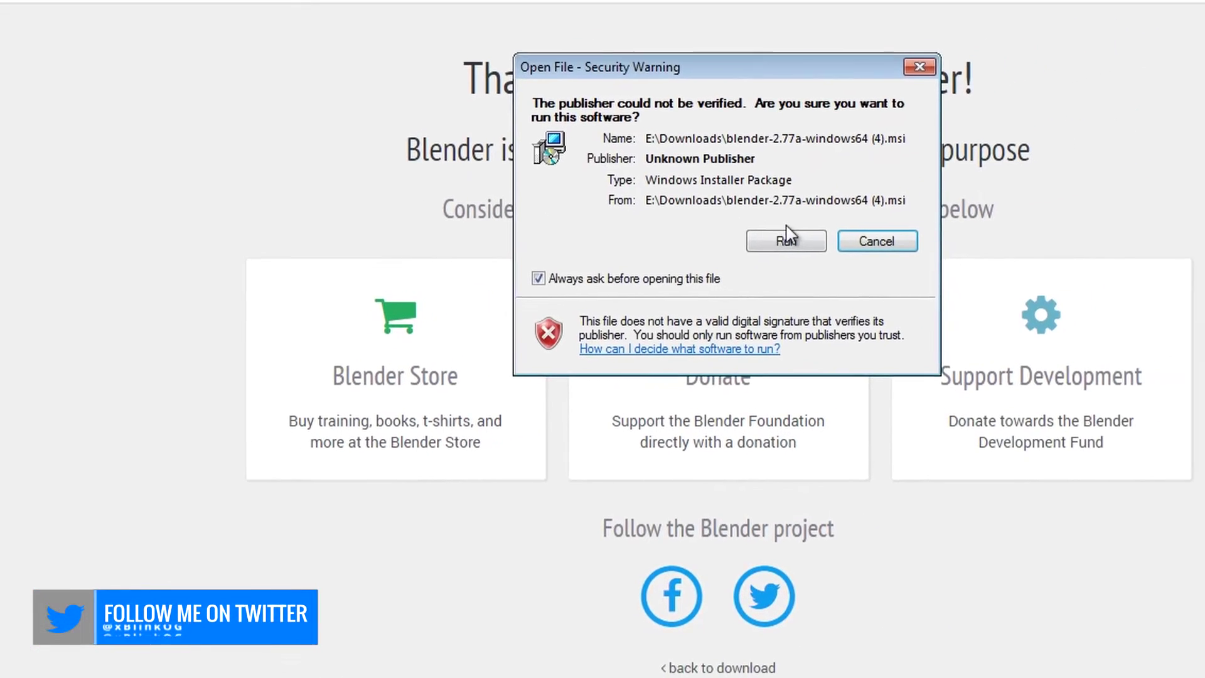
# Run the downloaded Blender installer and go through the setup wizard using the Change option.
pyautogui.click(786, 240)
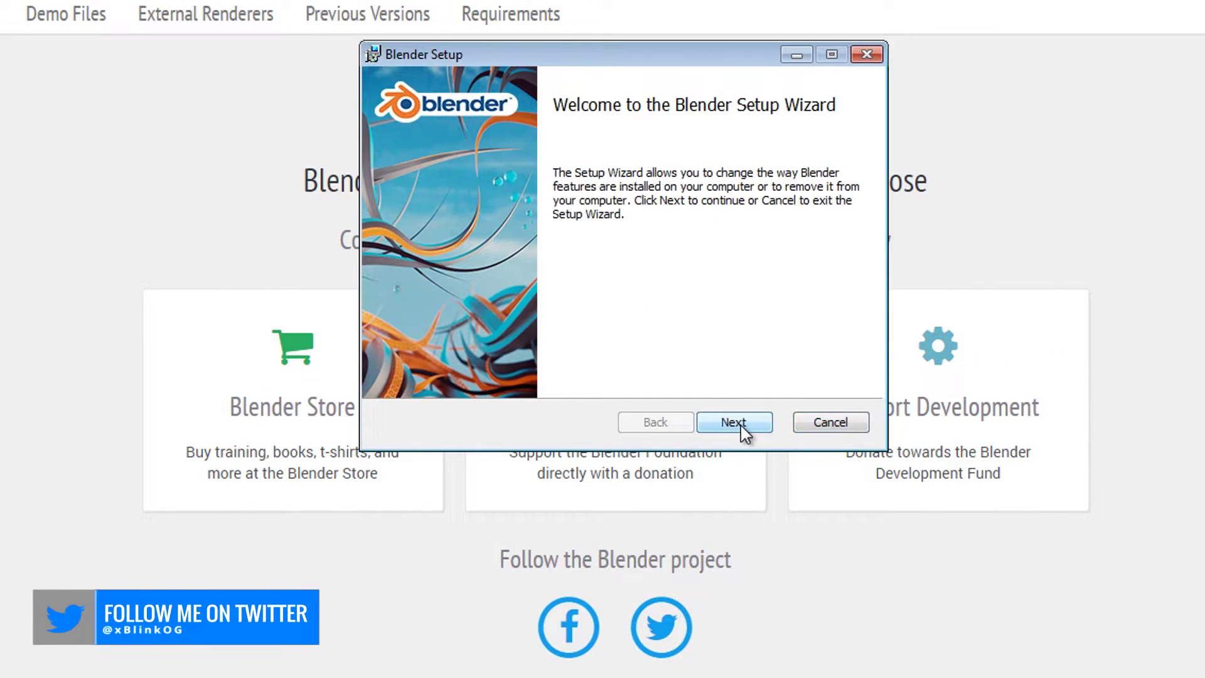
pyautogui.click(734, 423)
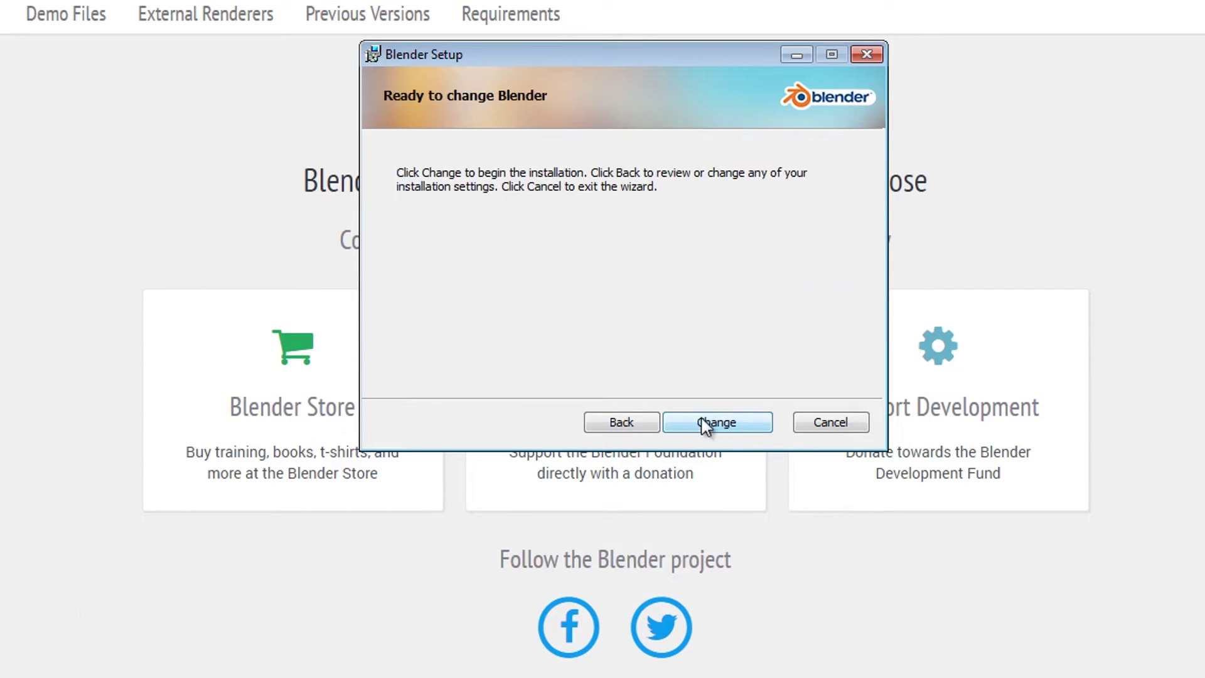
pyautogui.click(703, 422)
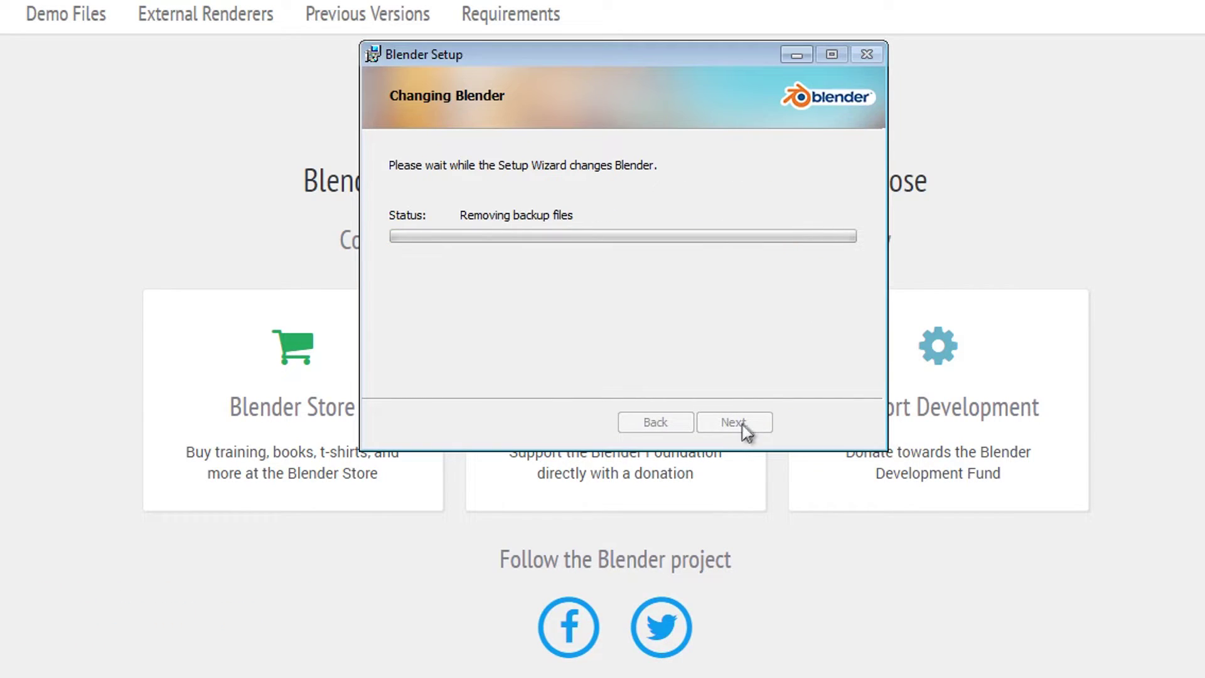
pyautogui.click(735, 424)
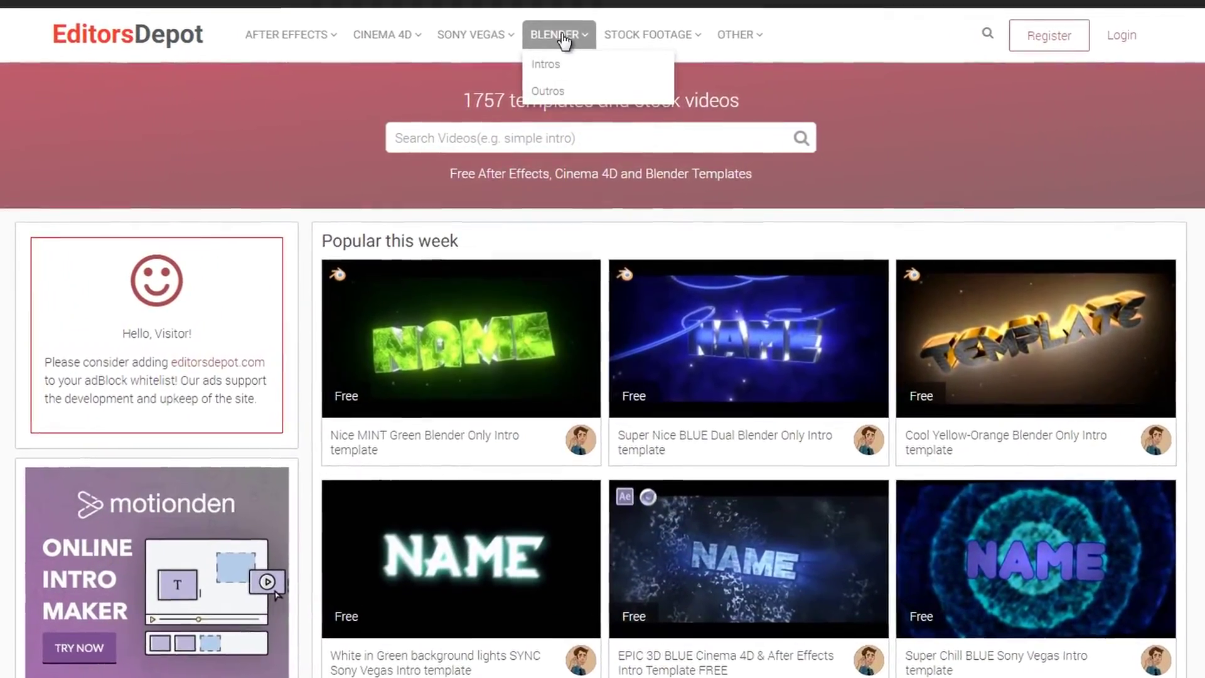
# Browse the Blender templates on EditorsDepot, open Free COOL GREEN Dual Blender Only Intro template, and play its preview.
pyautogui.click(562, 40)
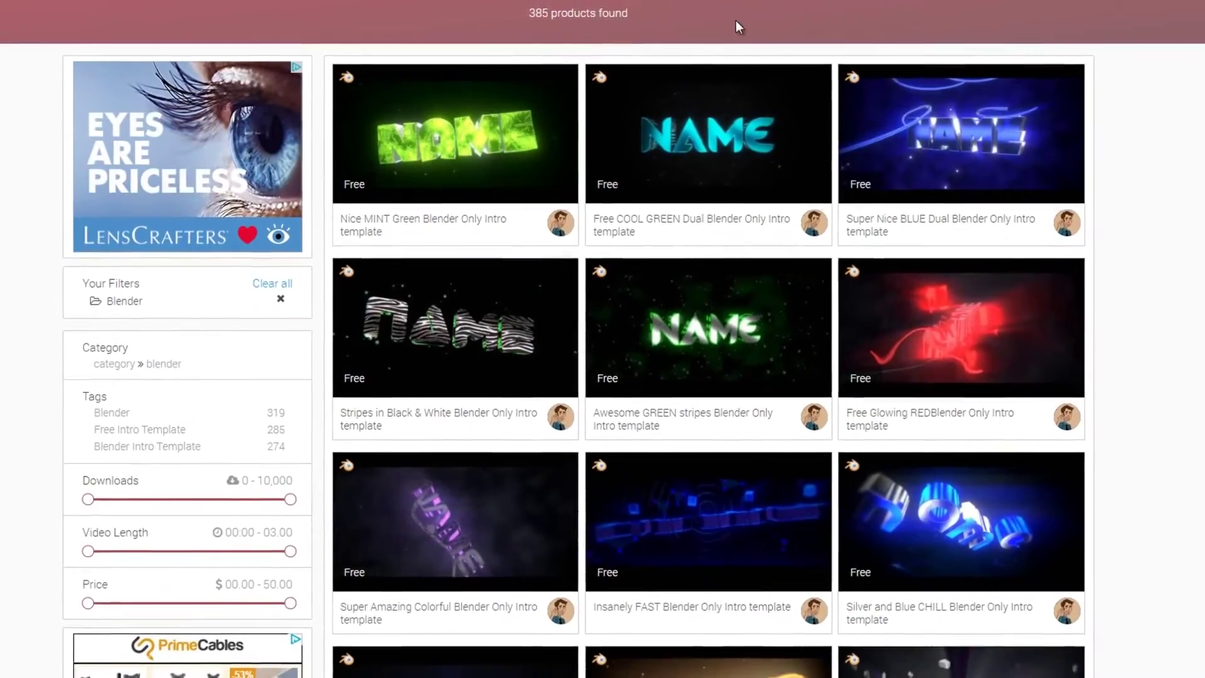
pyautogui.click(693, 135)
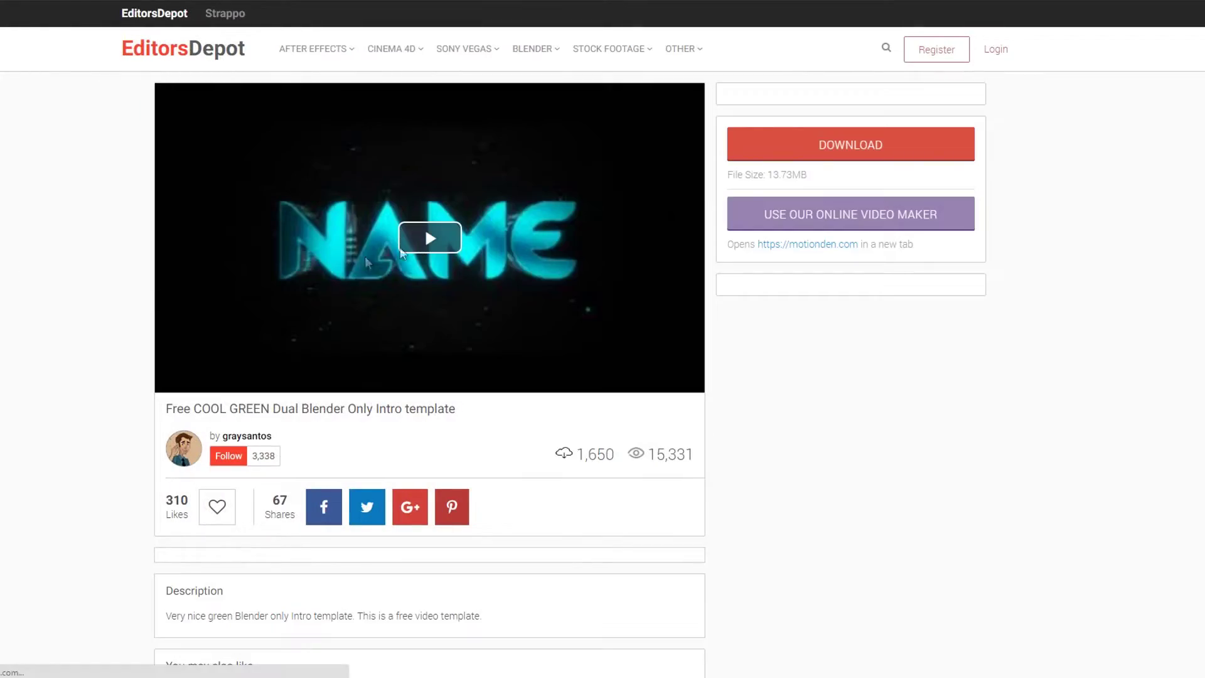
pyautogui.click(197, 381)
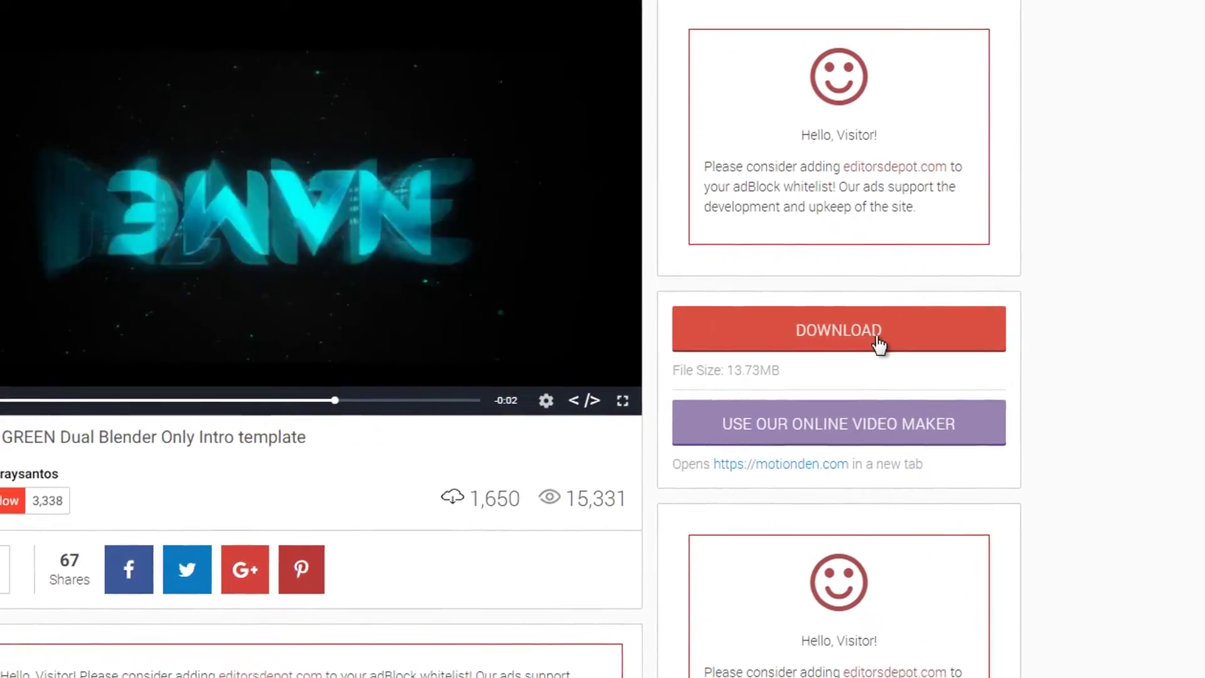
# Download the Free COOL GREEN Dual Blender Only Intro template with the slow download option.
pyautogui.click(879, 344)
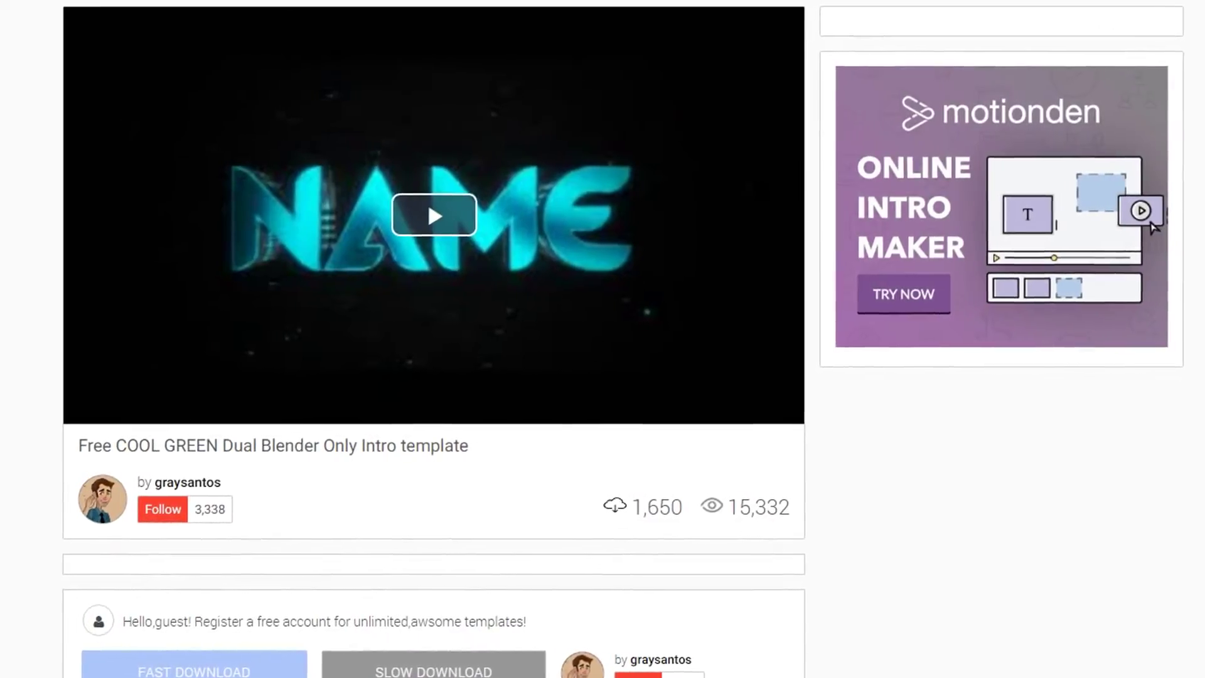
pyautogui.scroll(-5, 62, 307)
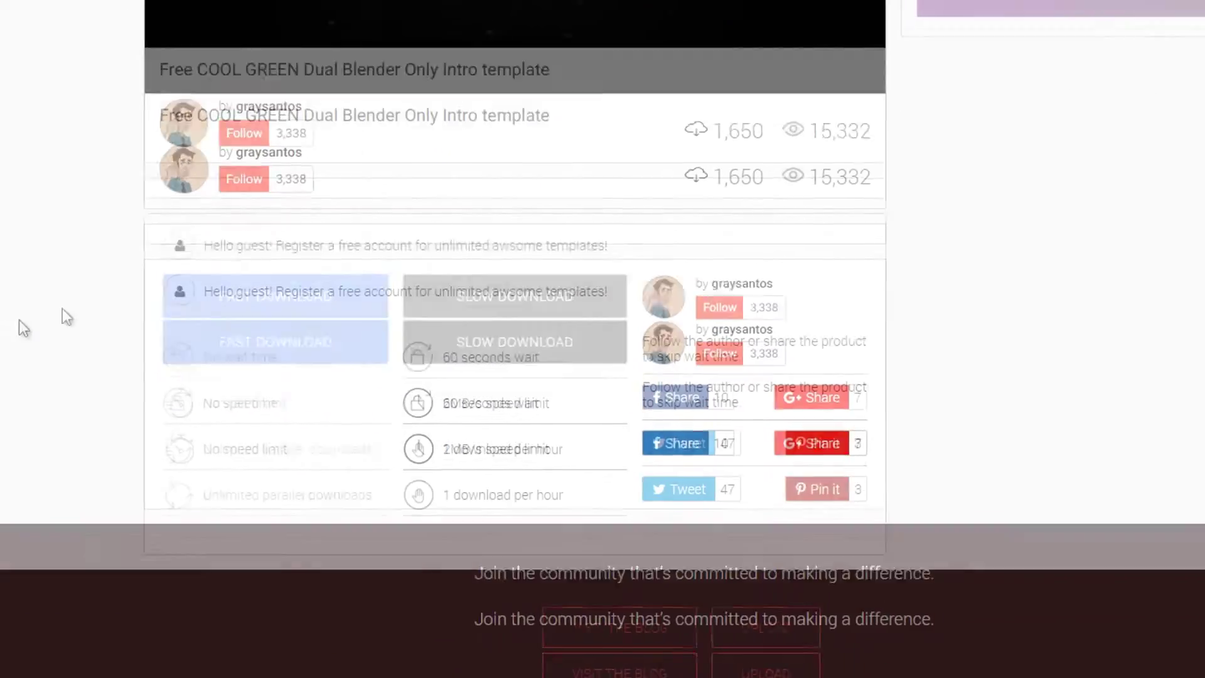
pyautogui.scroll(2, 575, 427)
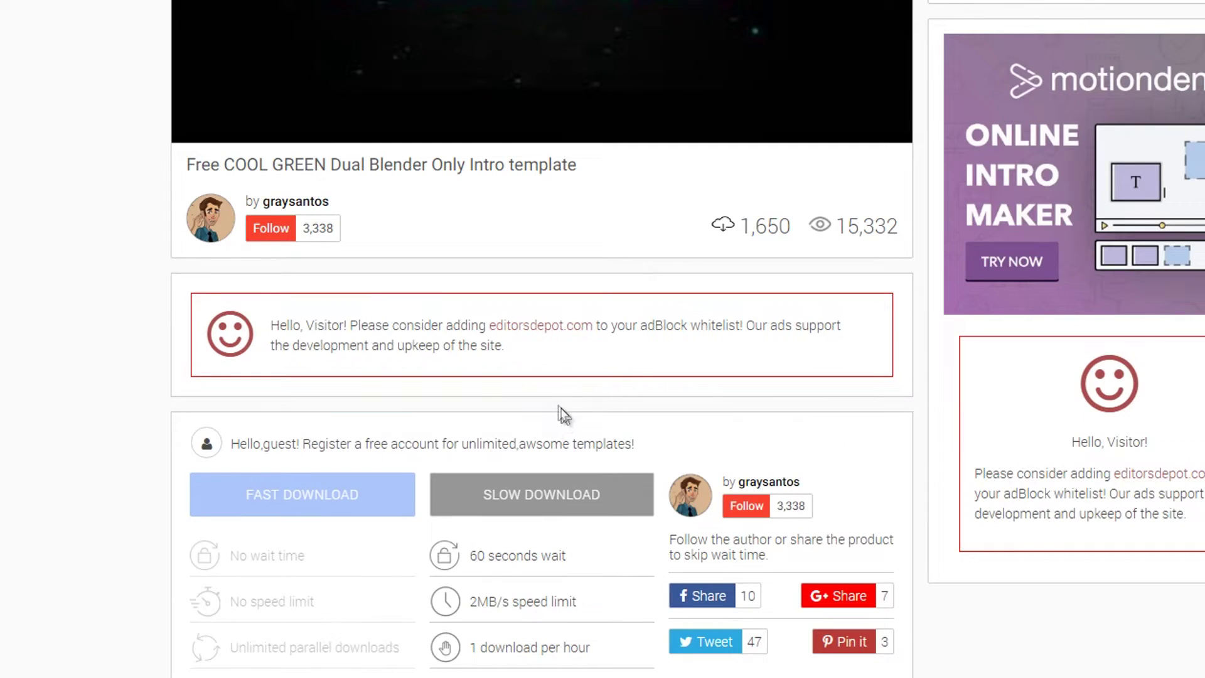
pyautogui.click(573, 496)
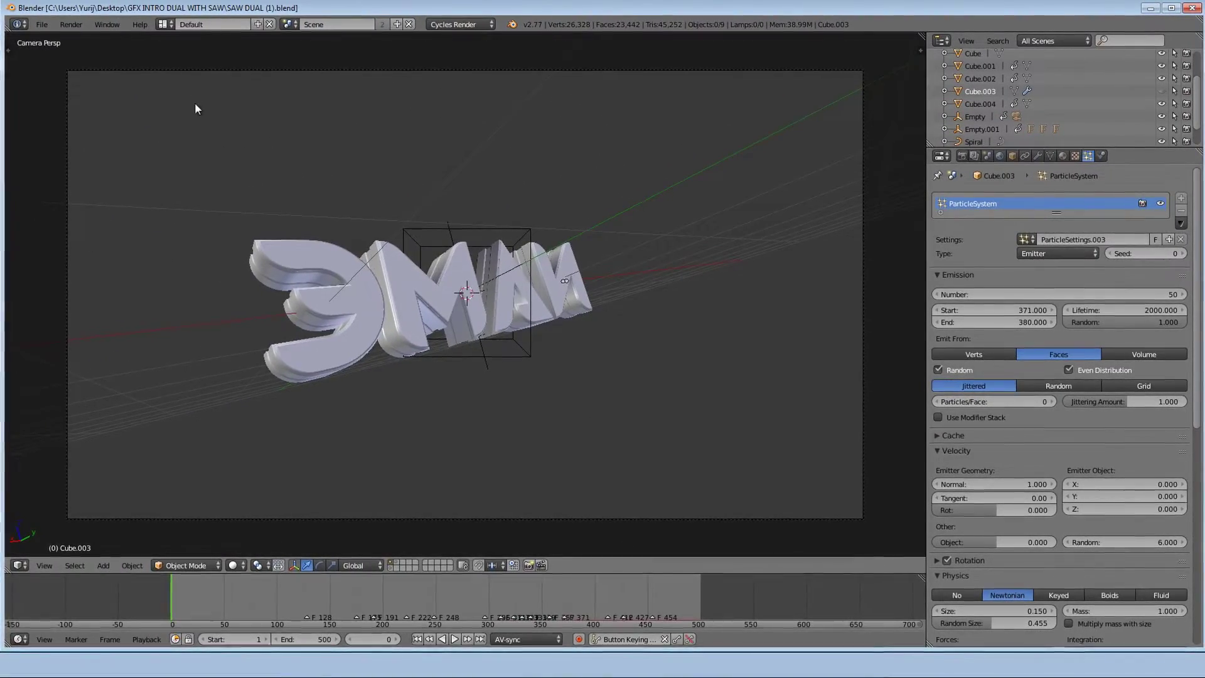
# In Blender, move the SAW DUAL (1).blend timeline to frame 204 and choose the Default screen layout.
pyautogui.moveTo(439, 600); pyautogui.dragTo(388, 600)
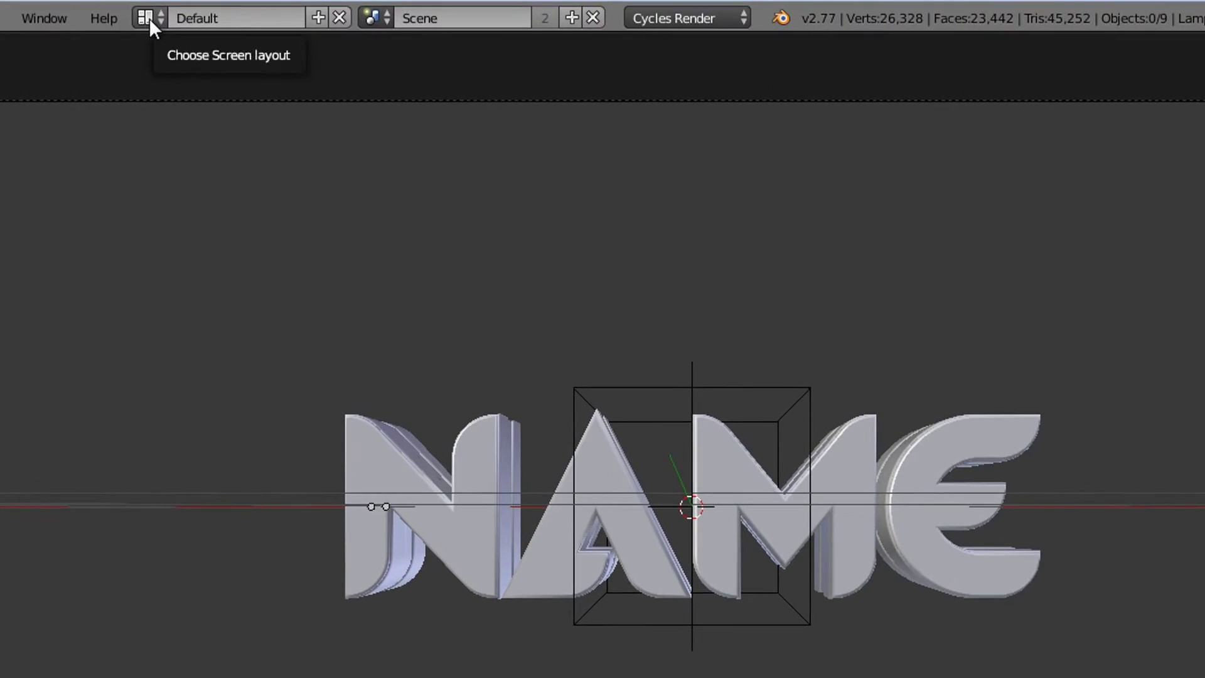
pyautogui.click(166, 23)
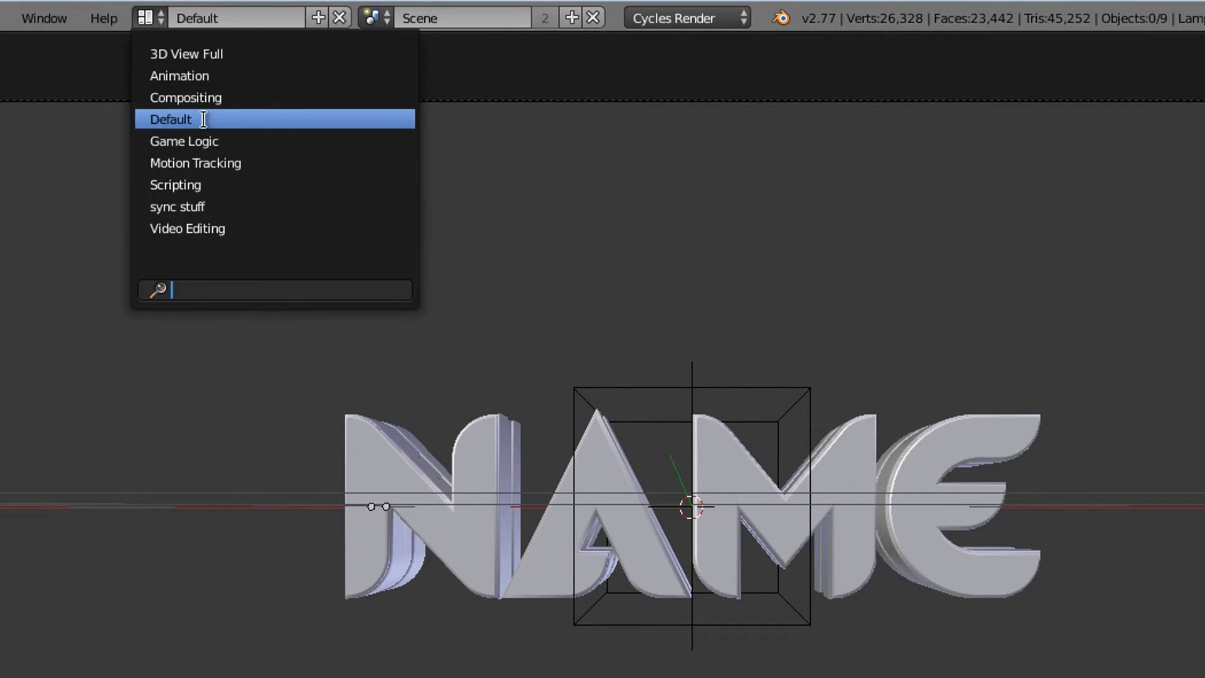
pyautogui.click(204, 119)
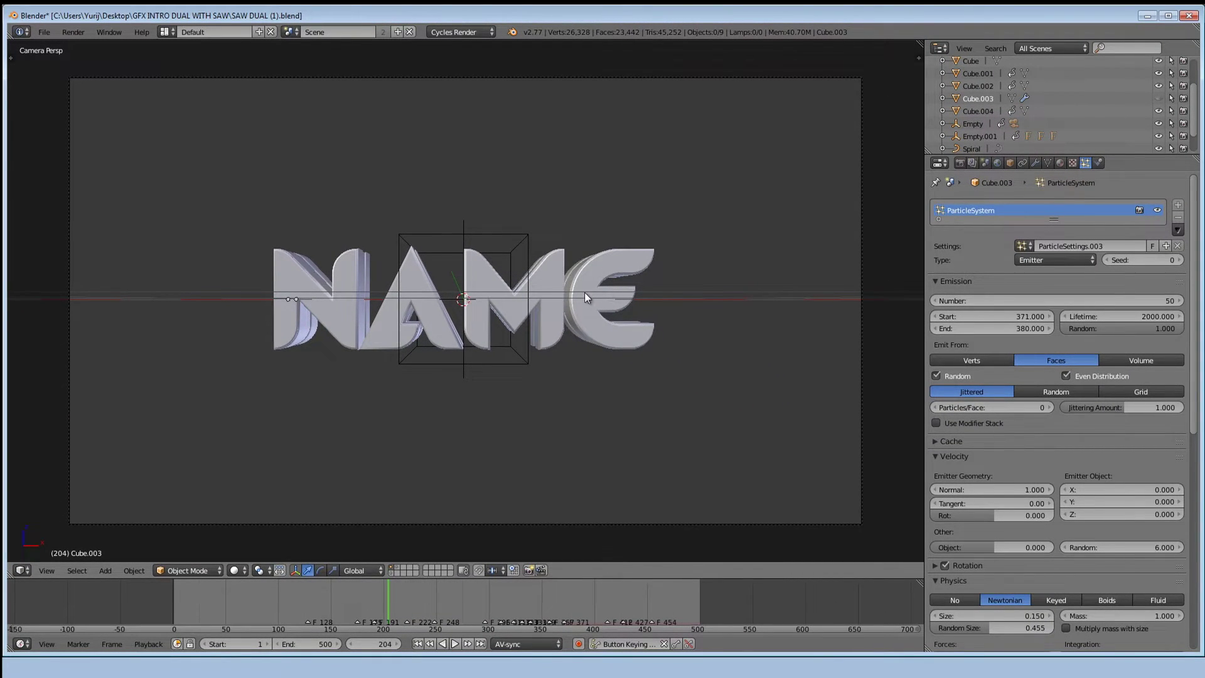
# Replace the word NAME with BLINK in the Text object and return to Object Mode.
pyautogui.rightClick(585, 294)
pyautogui.press('Tab')
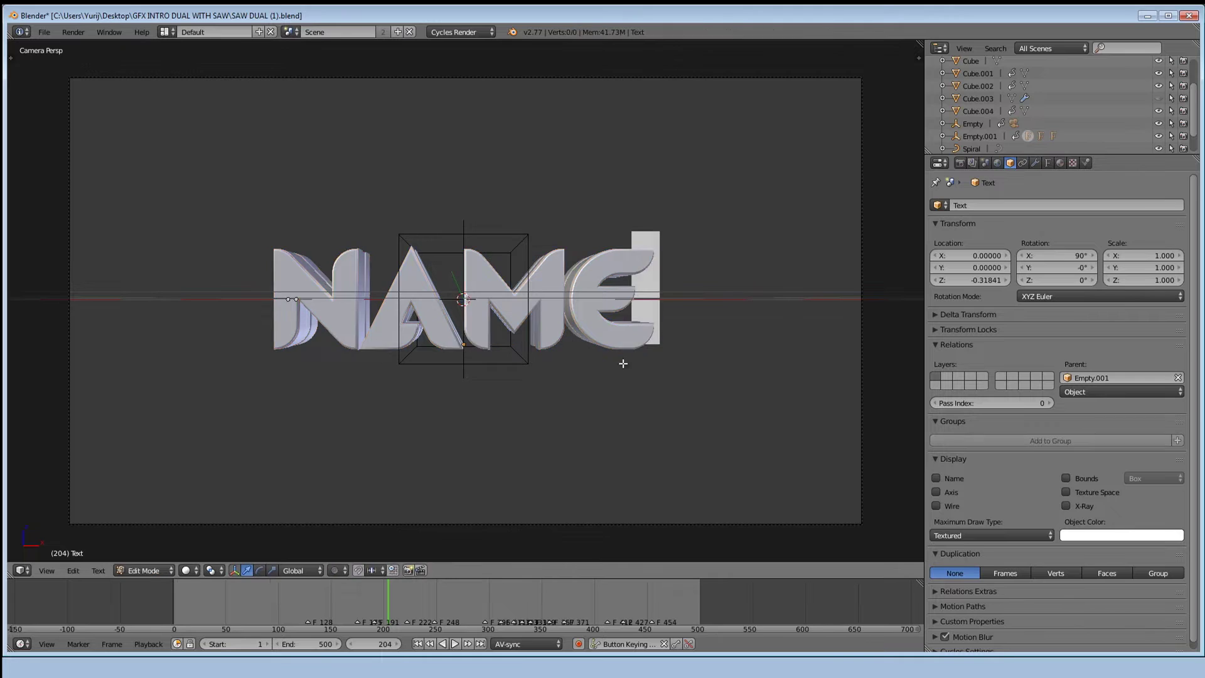
pyautogui.press('Left')
pyautogui.press('Left')
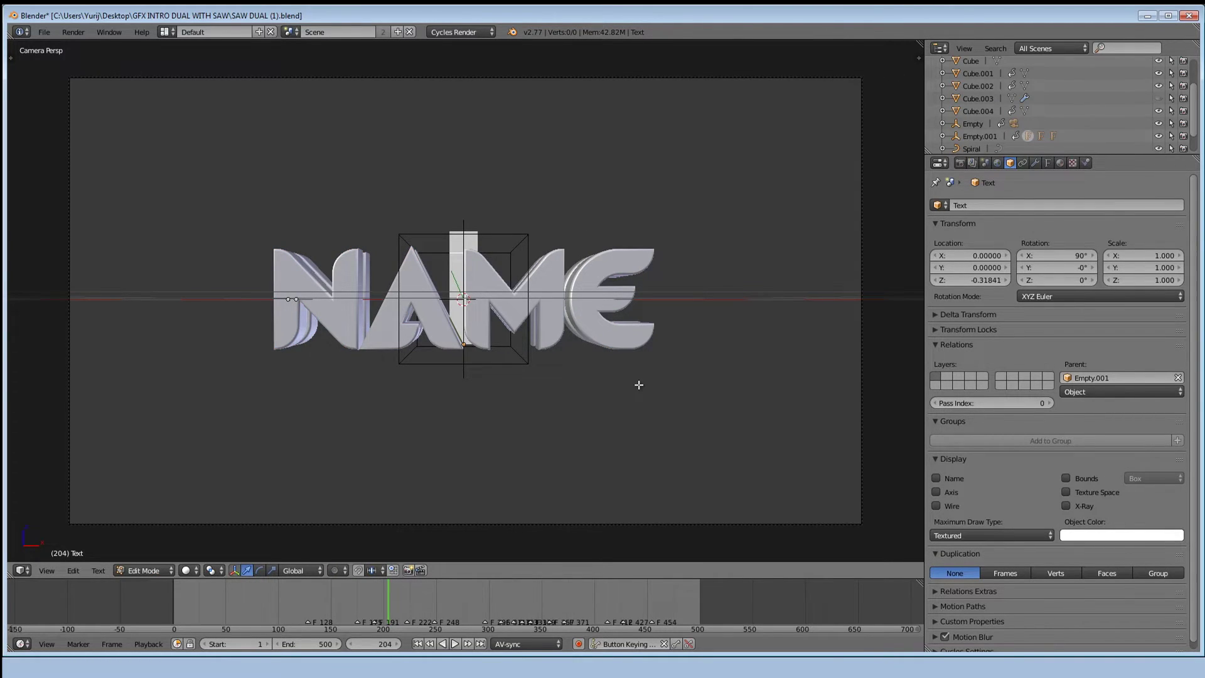
pyautogui.press('Delete')
pyautogui.press('Delete')
pyautogui.press('BackSpace')
pyautogui.press('BackSpace')
pyautogui.write('BLANK')
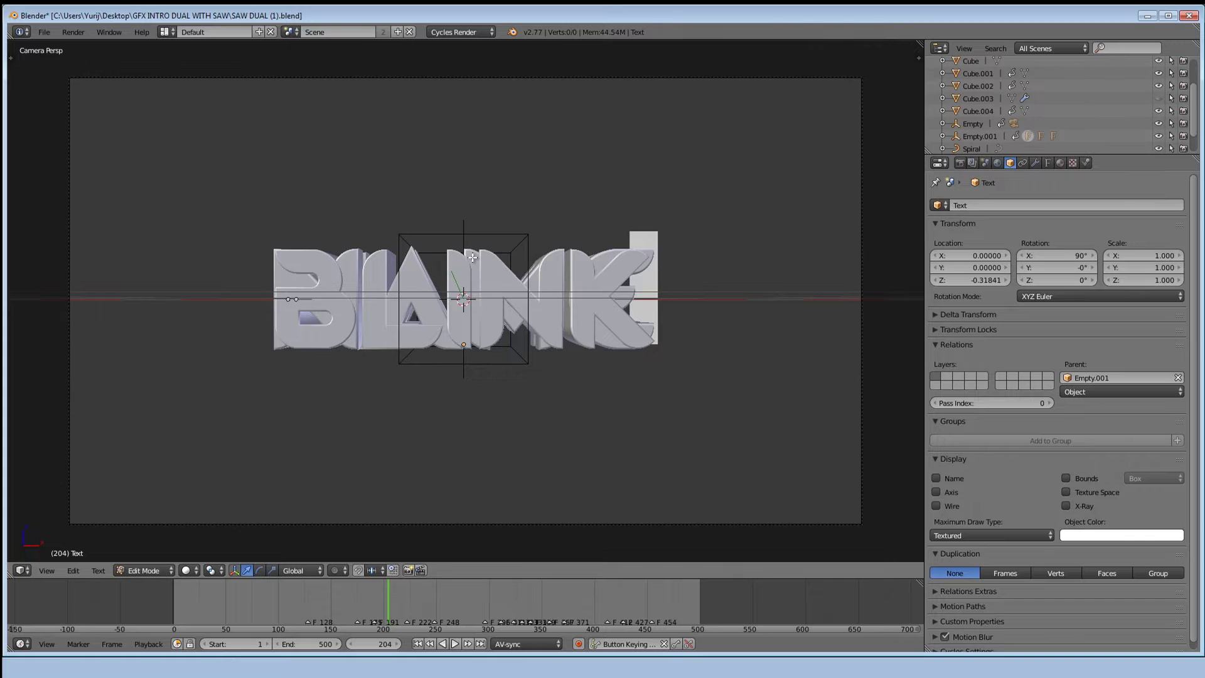
pyautogui.press('Tab')
# Change the front text layer, Text middle.001, from NAME to BLINK and return to Object Mode.
pyautogui.rightClick(472, 257)
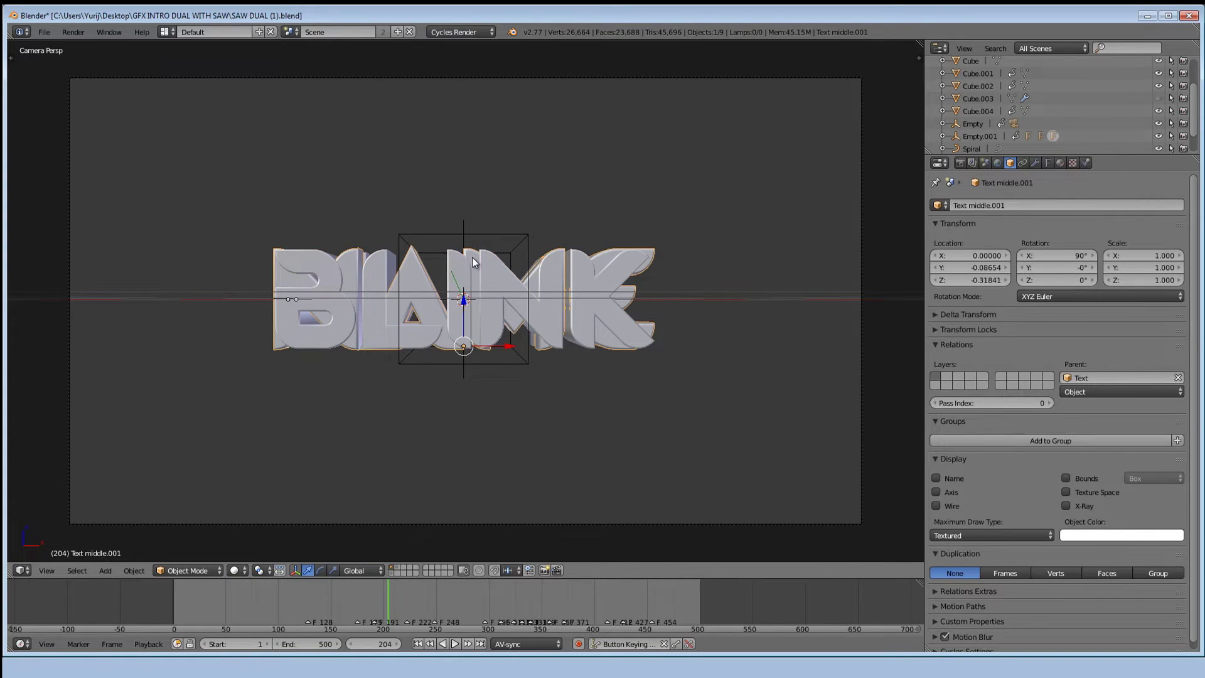
pyautogui.press('Tab')
pyautogui.press('BackSpace')
pyautogui.press('BackSpace')
pyautogui.press('BackSpace')
pyautogui.press('Right')
pyautogui.press('Right')
pyautogui.press('Right')
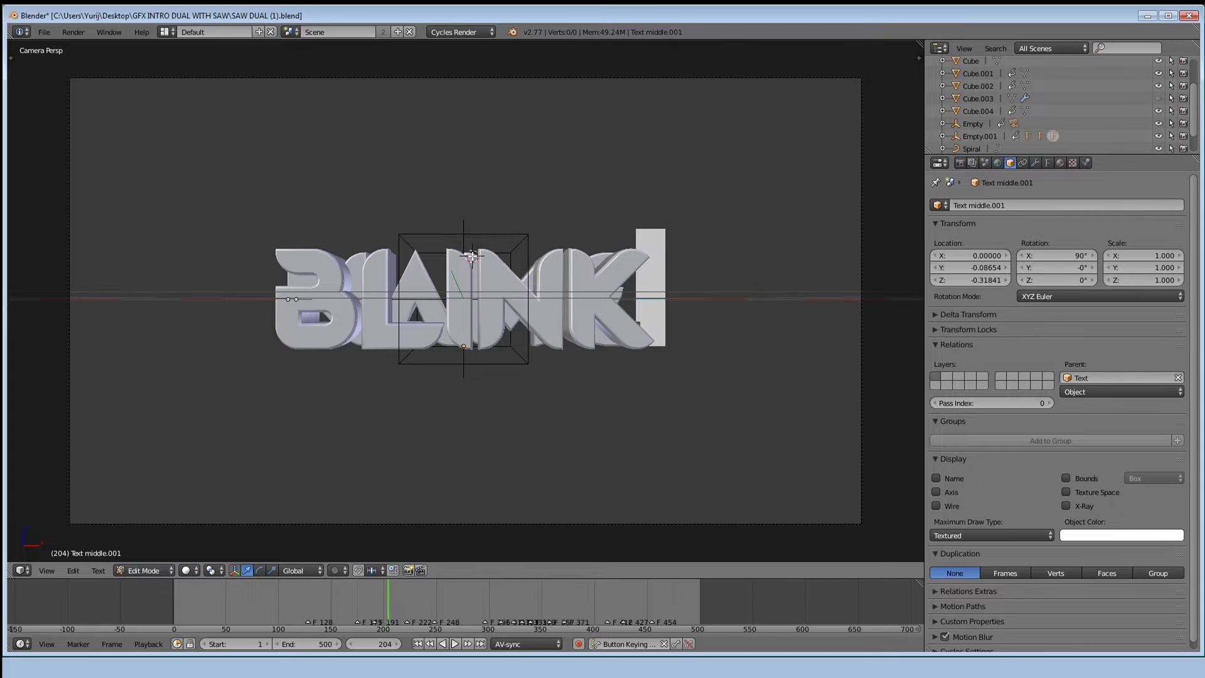
pyautogui.press('Tab')
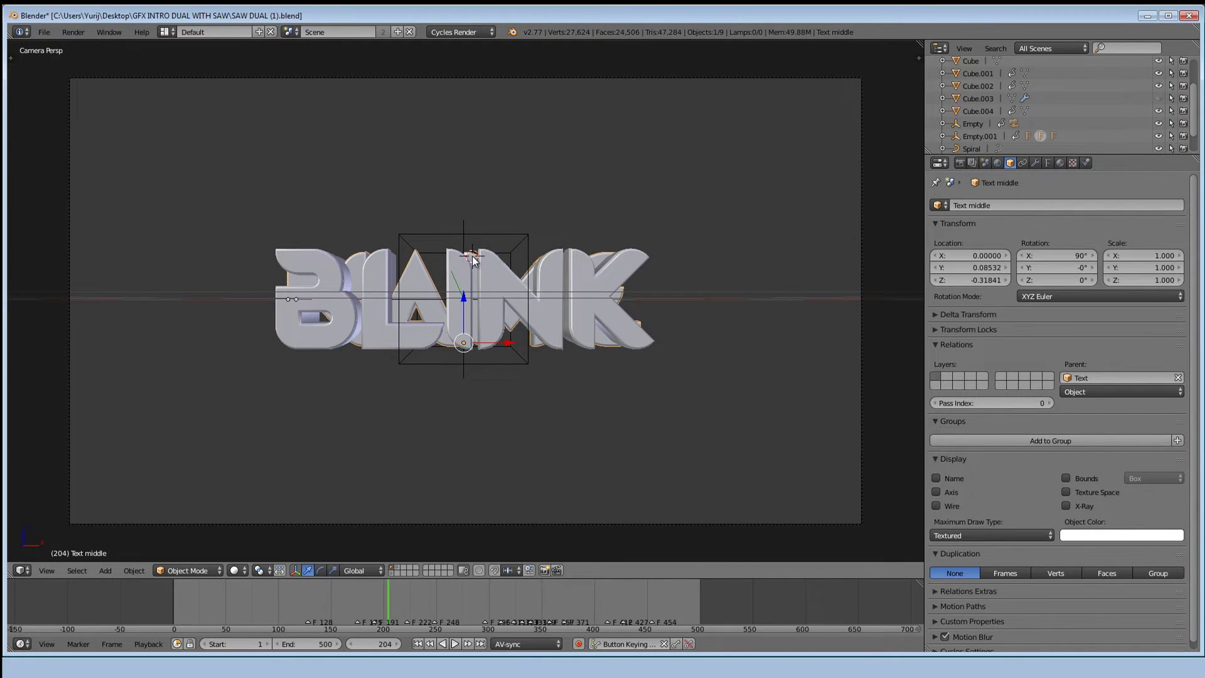
# Change the remaining Text middle layer to BLINK and play the intro animation.
pyautogui.press('Tab')
pyautogui.press('Left')
pyautogui.press('Right')
pyautogui.press('Right')
pyautogui.press('Right')
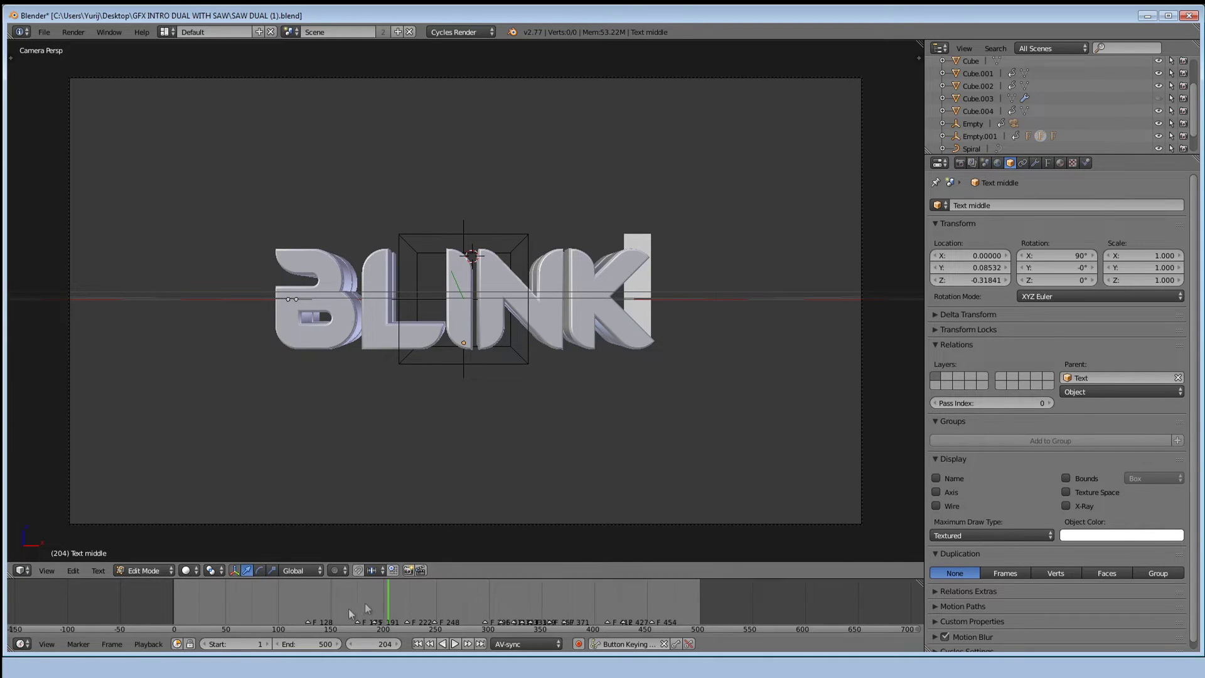
pyautogui.hotkey('alt', 'a')
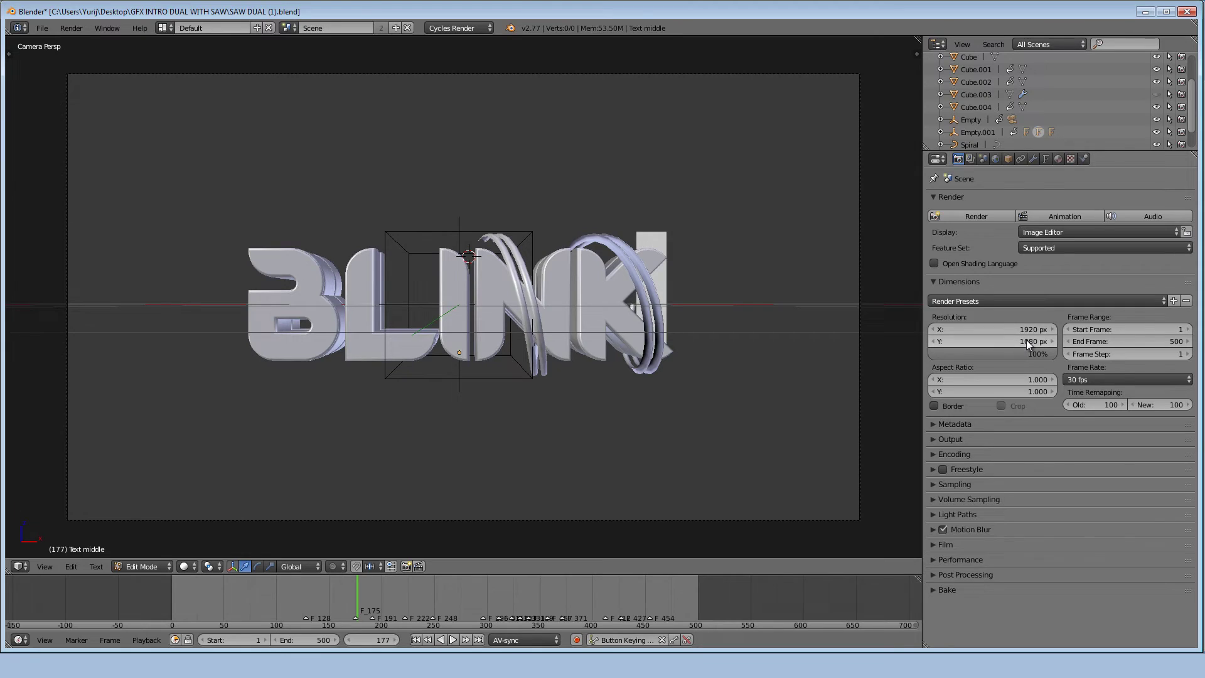
# Review the frame rate options, then set the render output path to C:\blinkintro.
pyautogui.click(1117, 380)
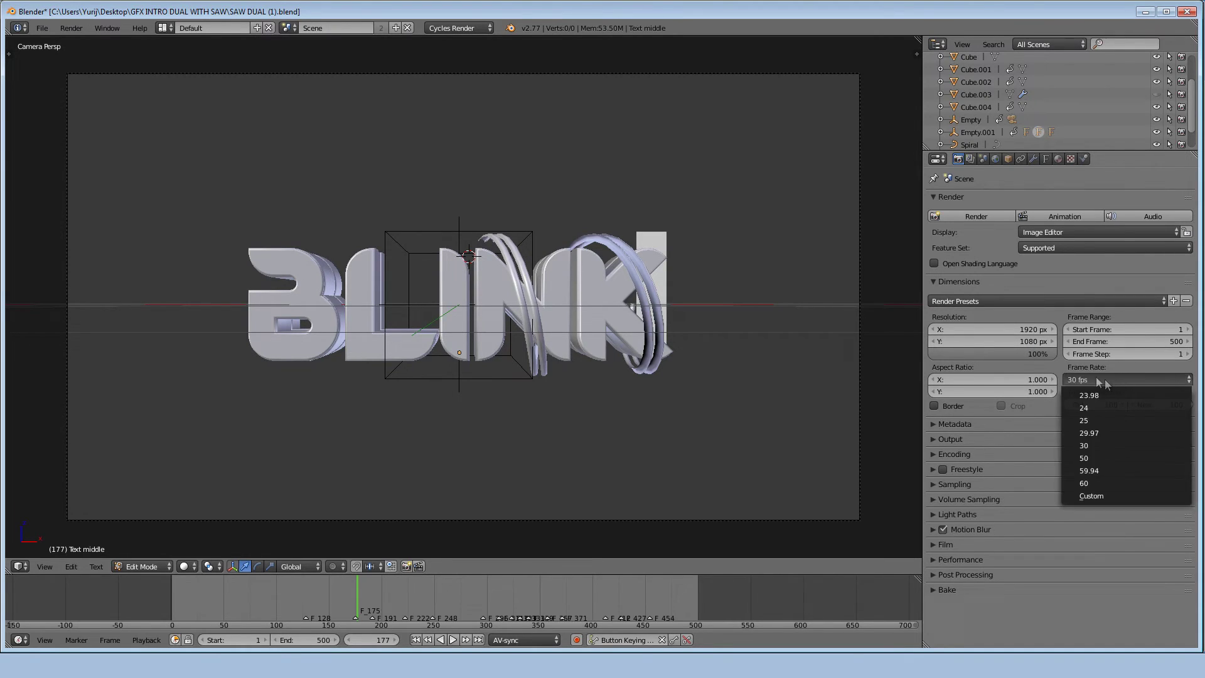
pyautogui.click(933, 439)
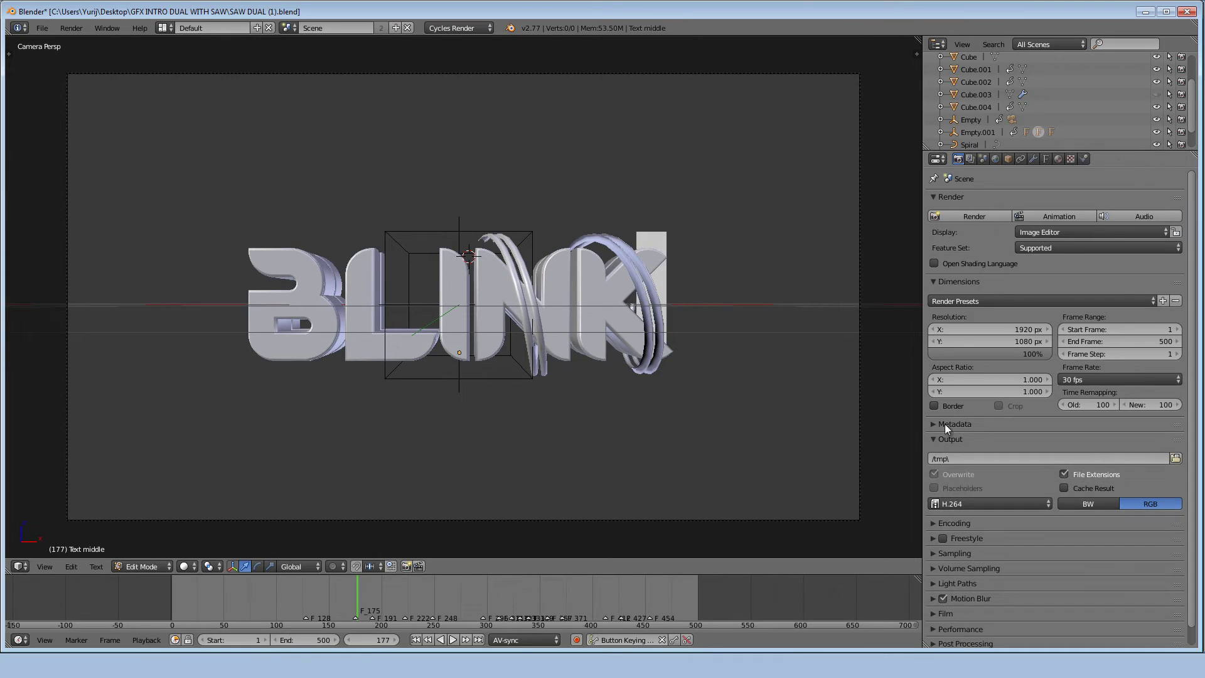
pyautogui.click(1175, 459)
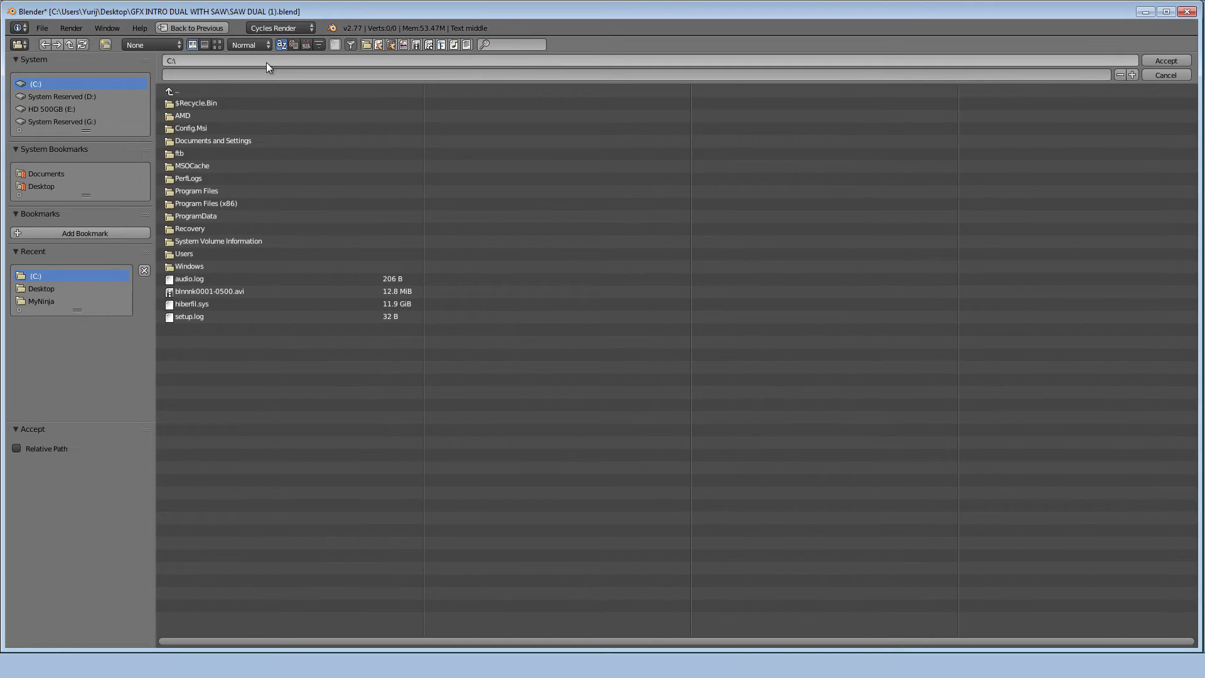
pyautogui.click(229, 75)
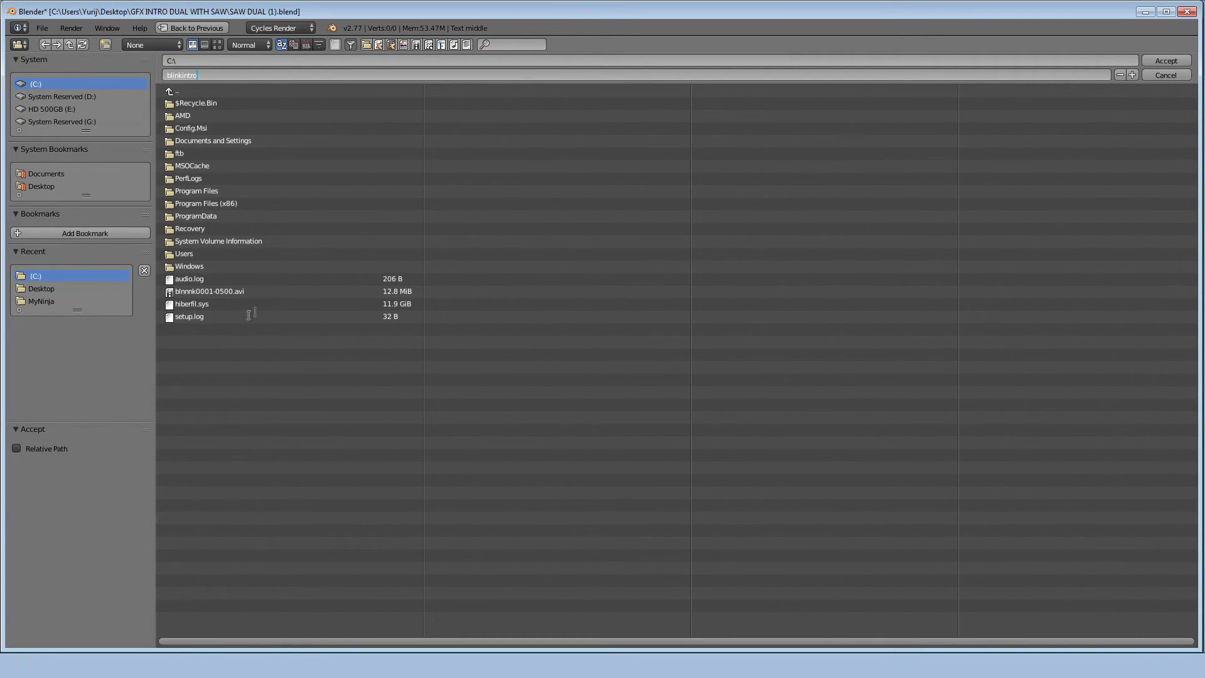
pyautogui.click(1167, 60)
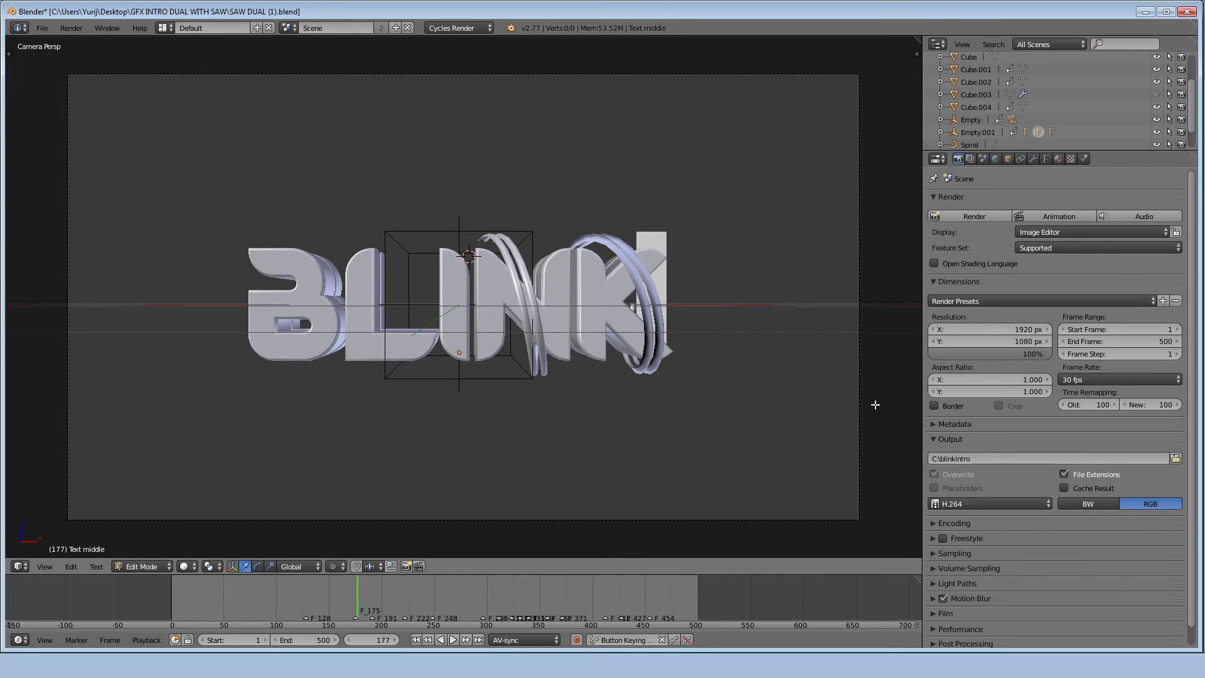
# Check the output file format choices, keep H.264, and expand the encoding settings to review them.
pyautogui.scroll(-1, 977, 461)
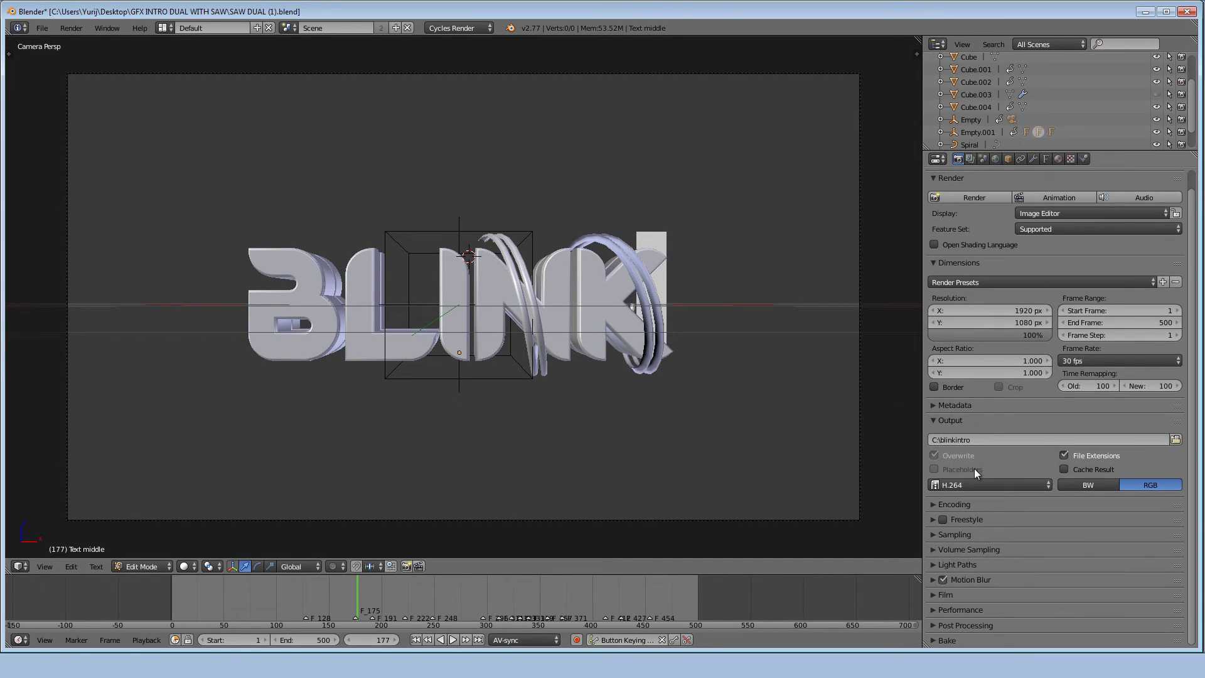
pyautogui.click(974, 483)
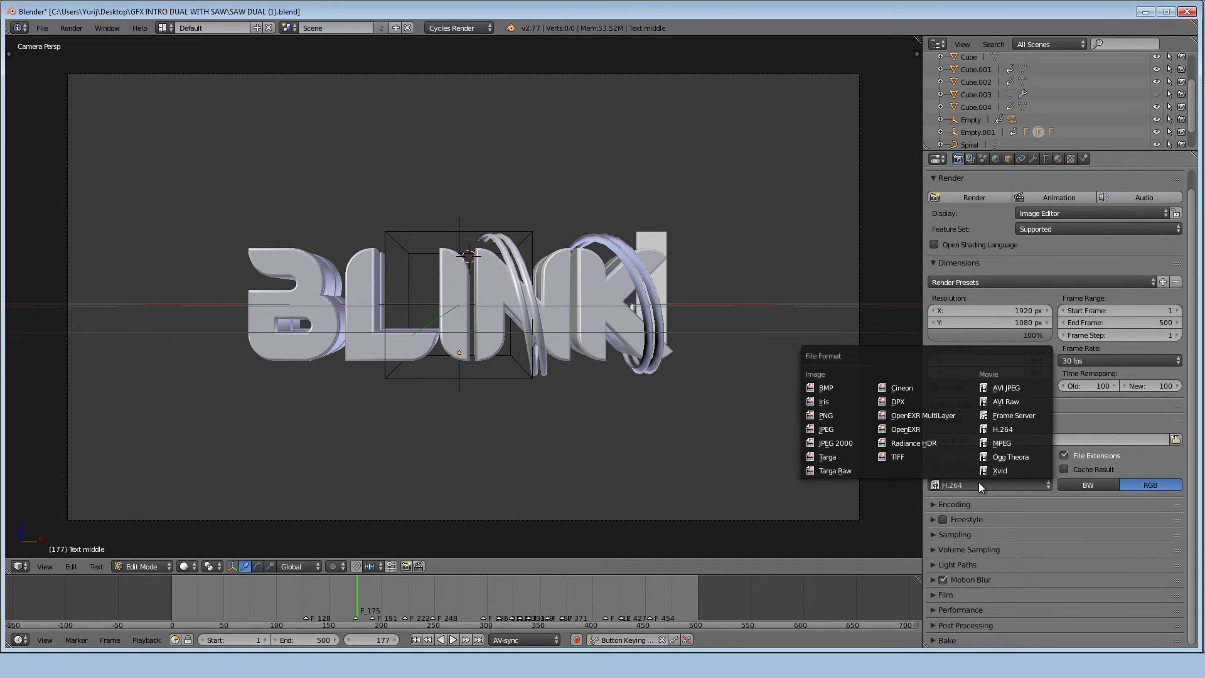
pyautogui.click(978, 482)
pyautogui.click(933, 500)
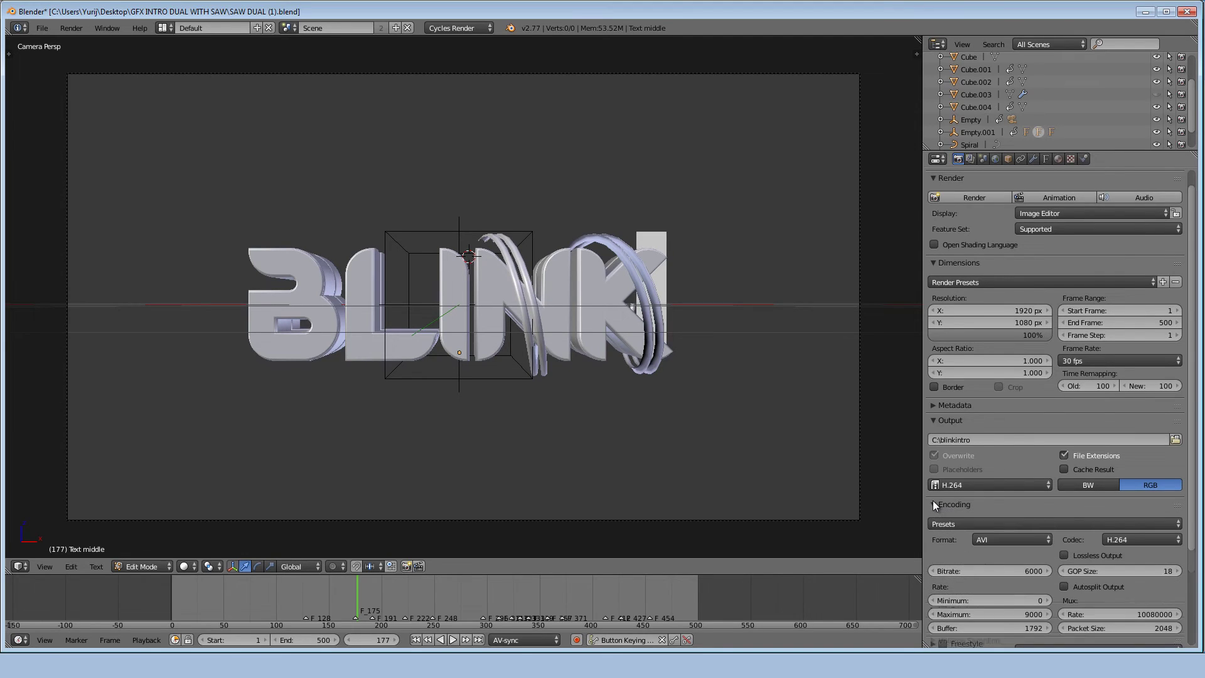
pyautogui.scroll(-5, 933, 502)
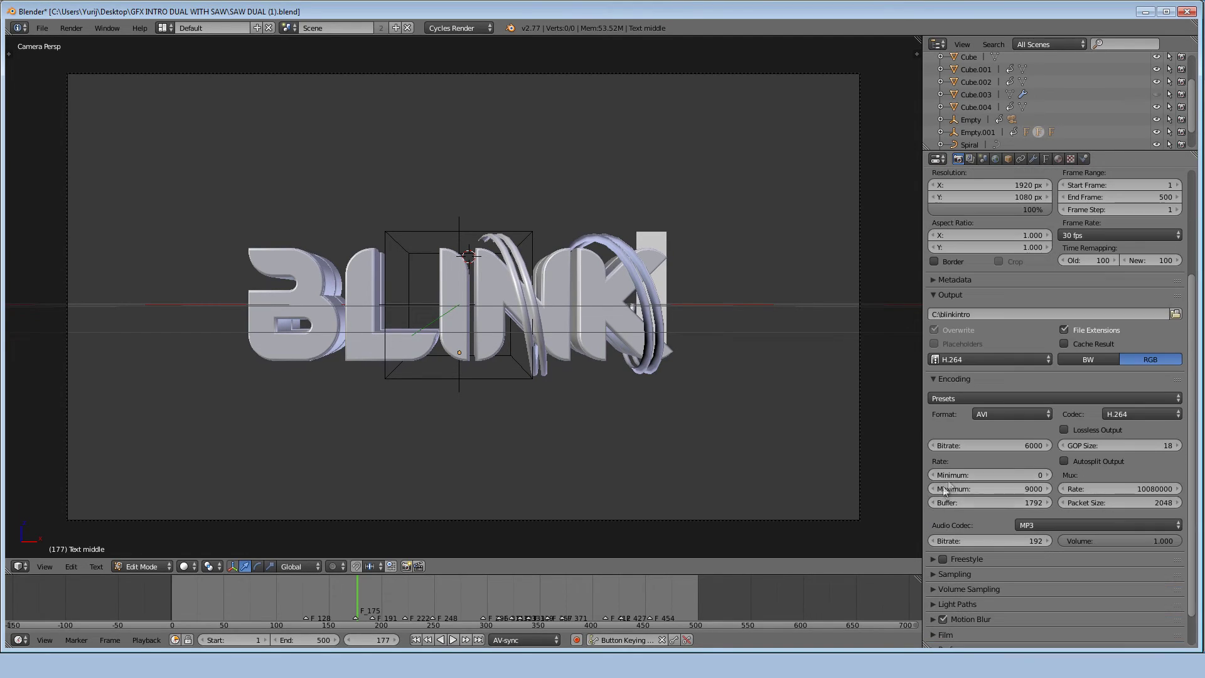
# Check the container format, video codec and audio codec choices in the encoding settings, keeping AVI, H.264 and MP3.
pyautogui.click(990, 414)
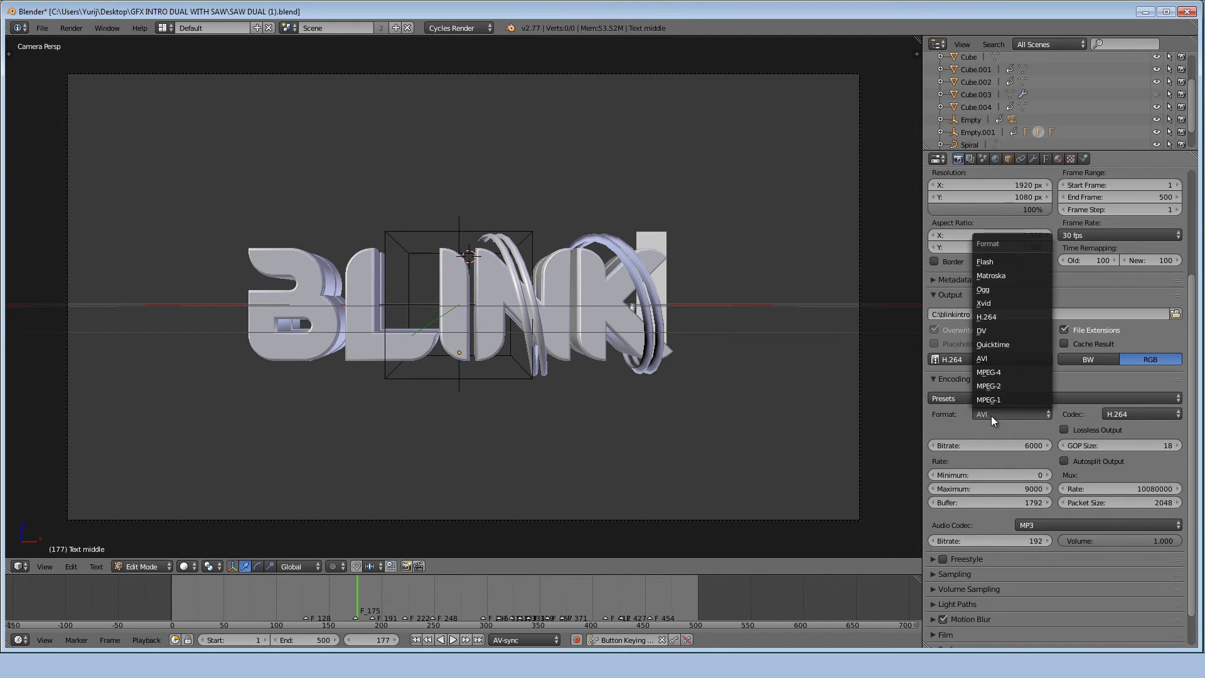
pyautogui.click(1125, 416)
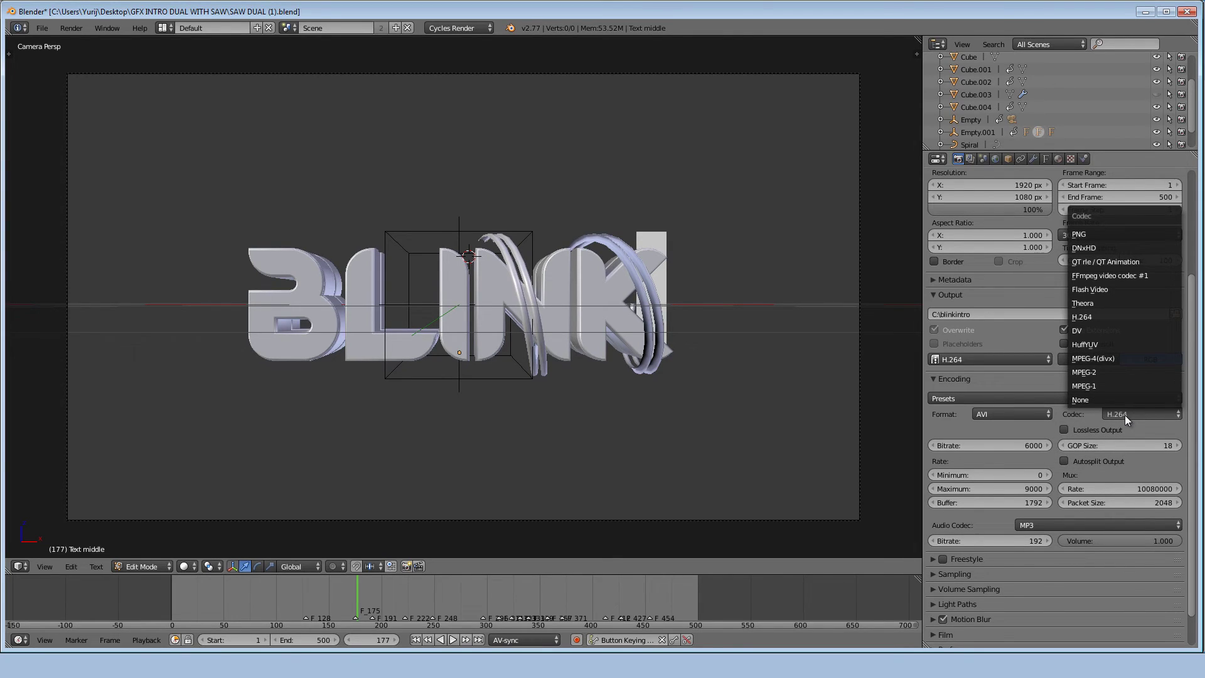
pyautogui.click(1068, 523)
pyautogui.click(1067, 525)
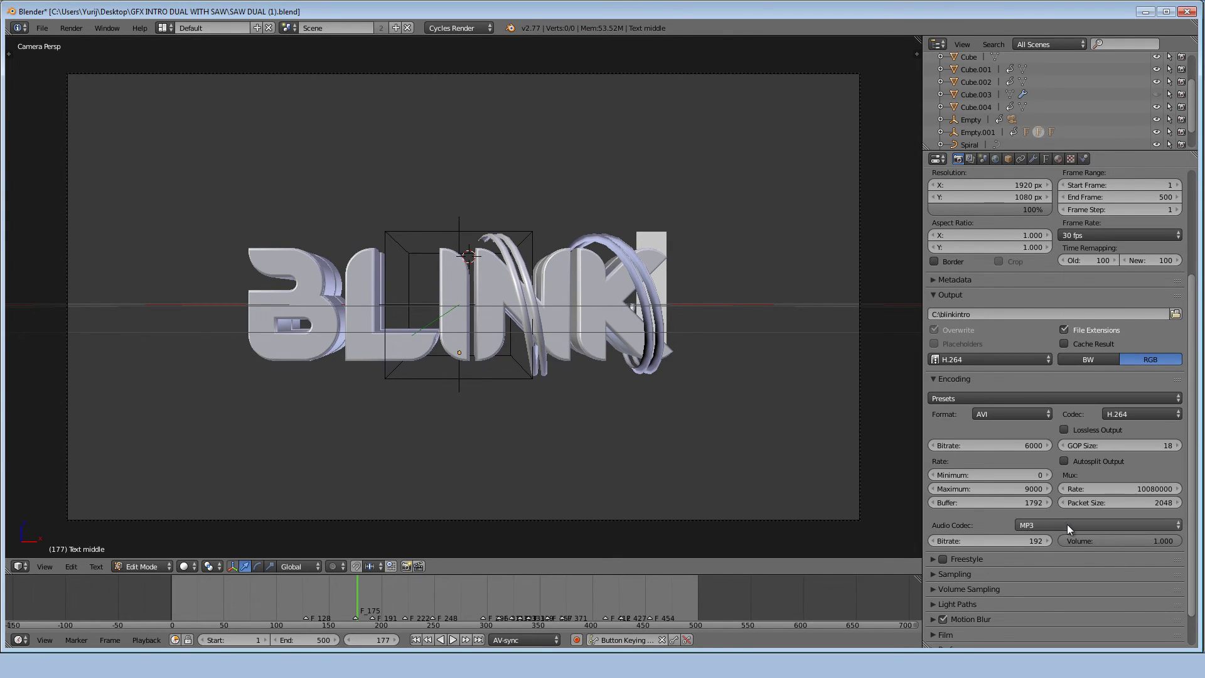
# Look over the remaining render settings and start rendering the full BLINK intro animation.
pyautogui.scroll(-2, 1045, 491)
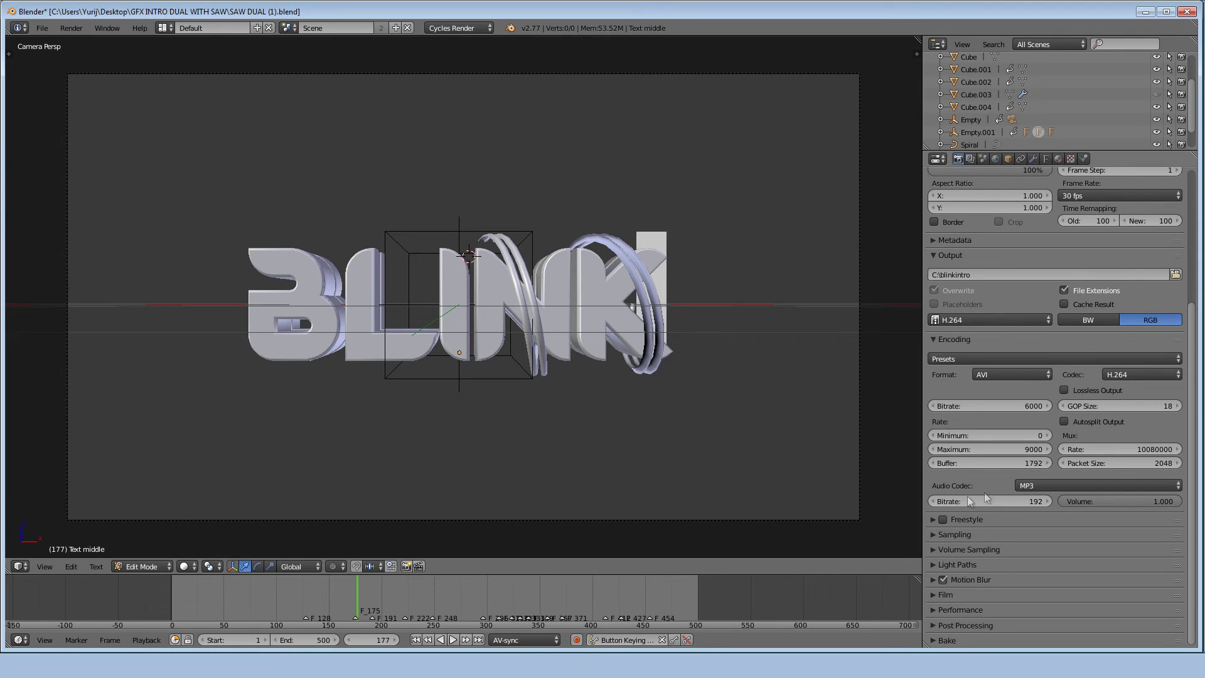
pyautogui.scroll(7, 958, 405)
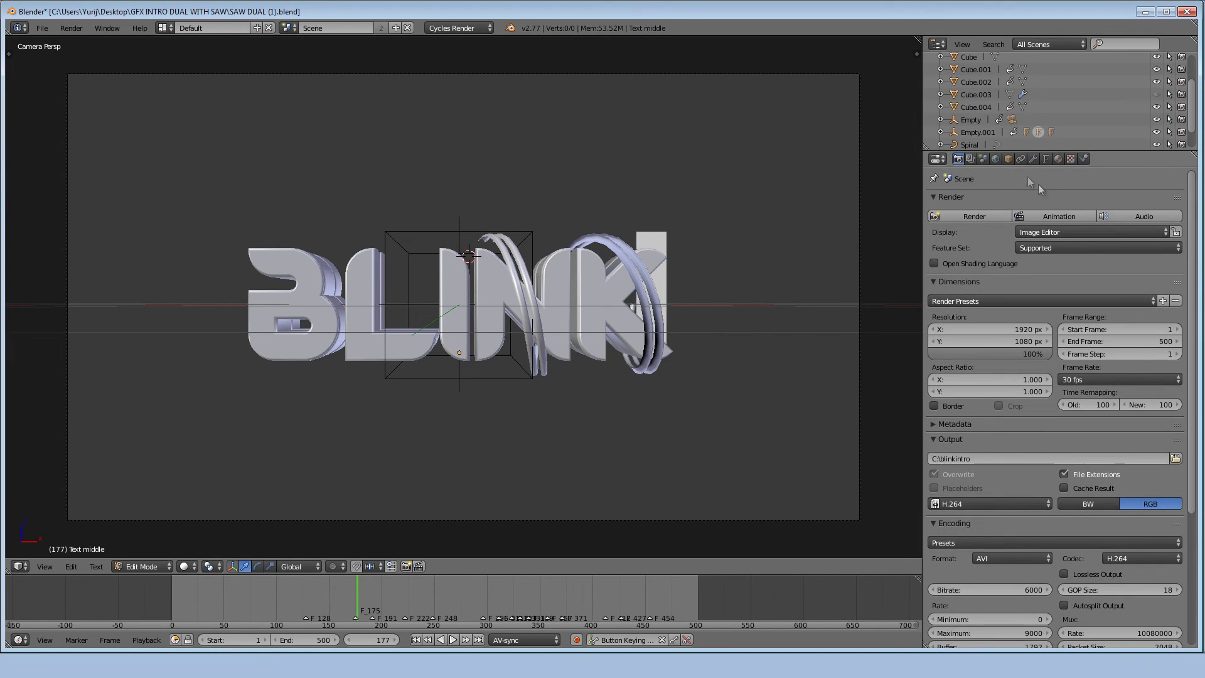
pyautogui.click(1053, 217)
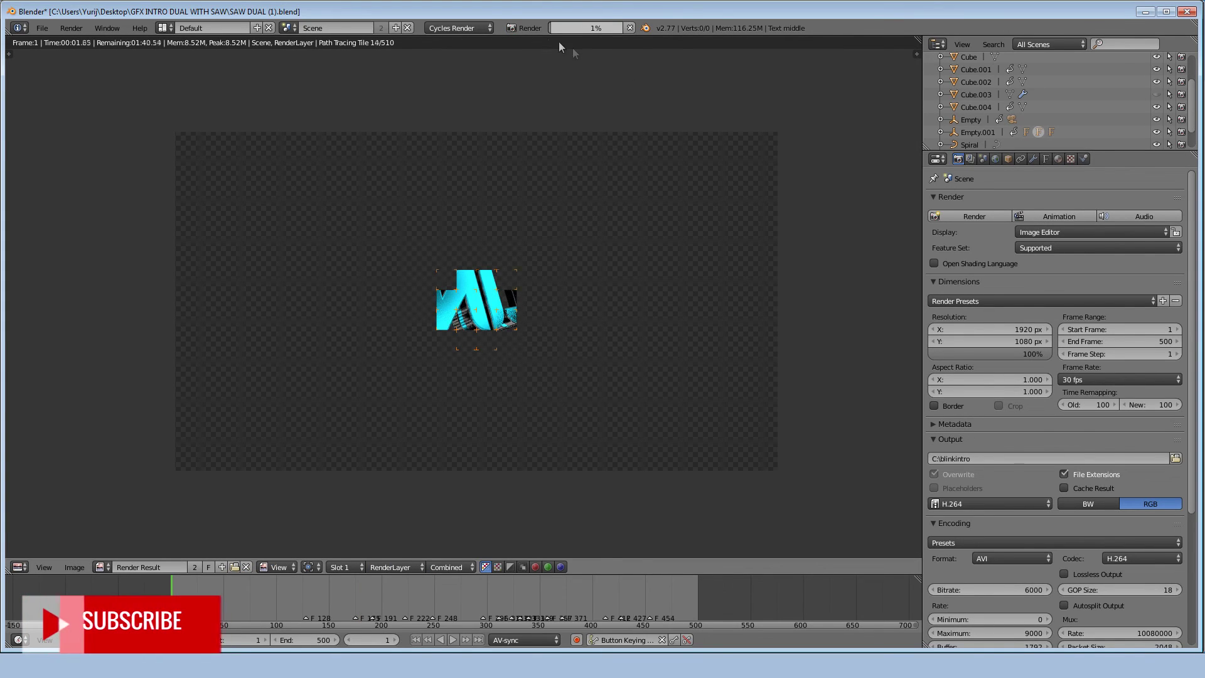